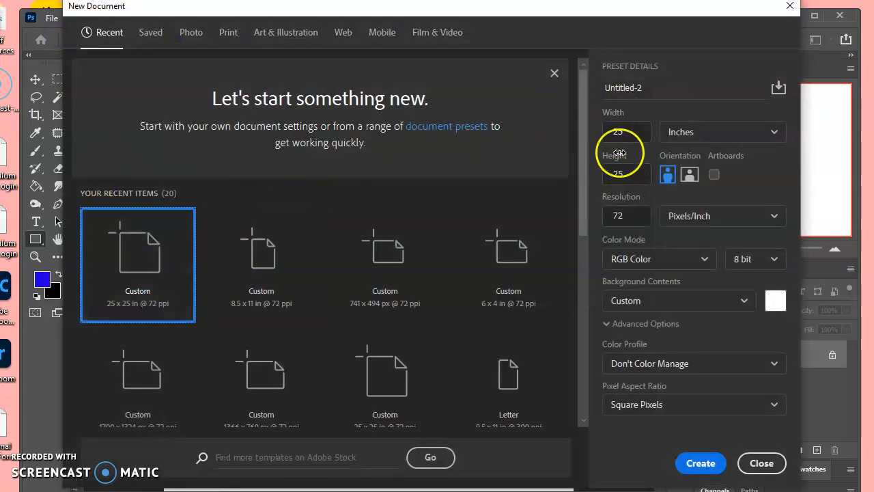
Dismiss the New Document dialog without creating a file and enlarge the view of the existing blank canvas
click(764, 462)
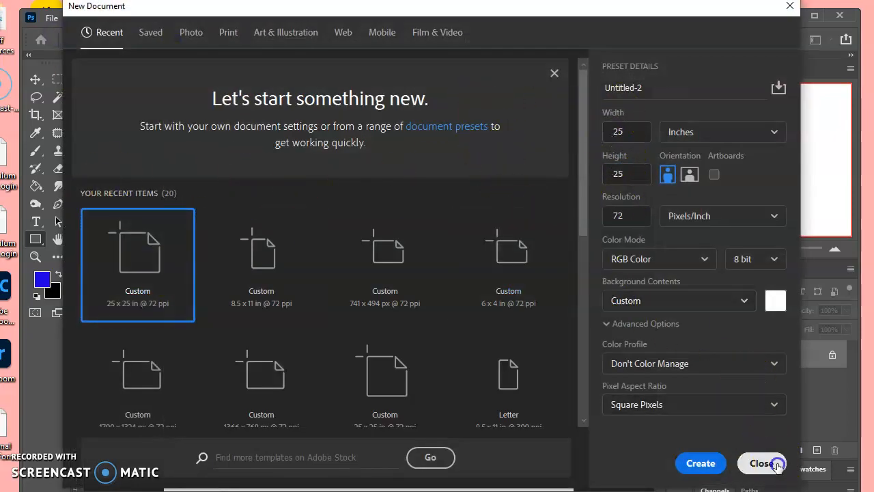
click(834, 250)
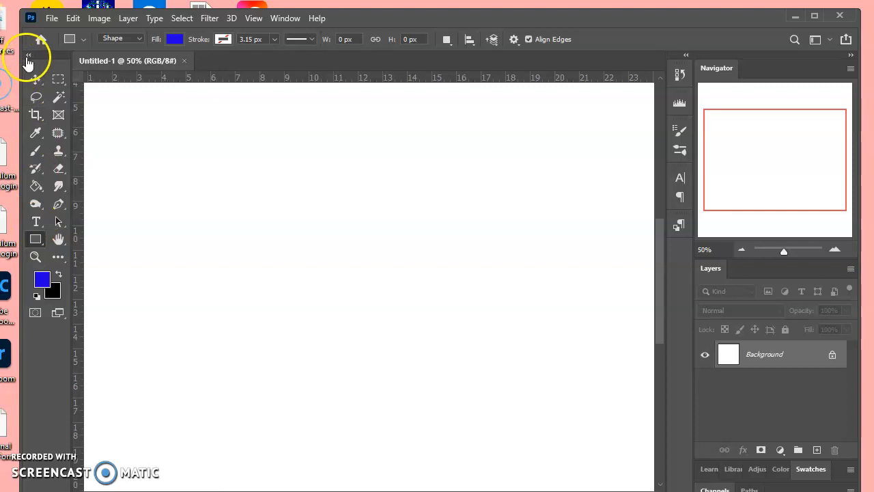
click(27, 56)
click(27, 55)
click(27, 56)
click(27, 56)
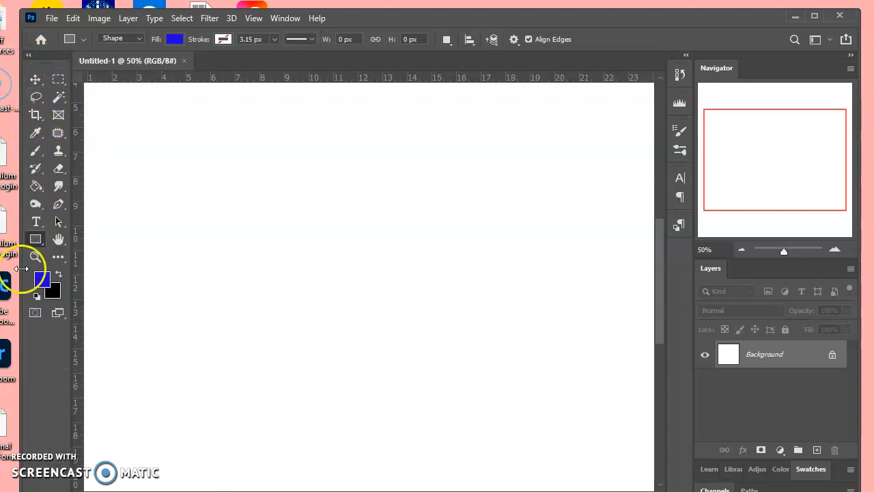
Draw a blue rectangle shape about 299 by 388 px on the left part of the canvas with the Rectangle Tool
drag(39, 244, 76, 243)
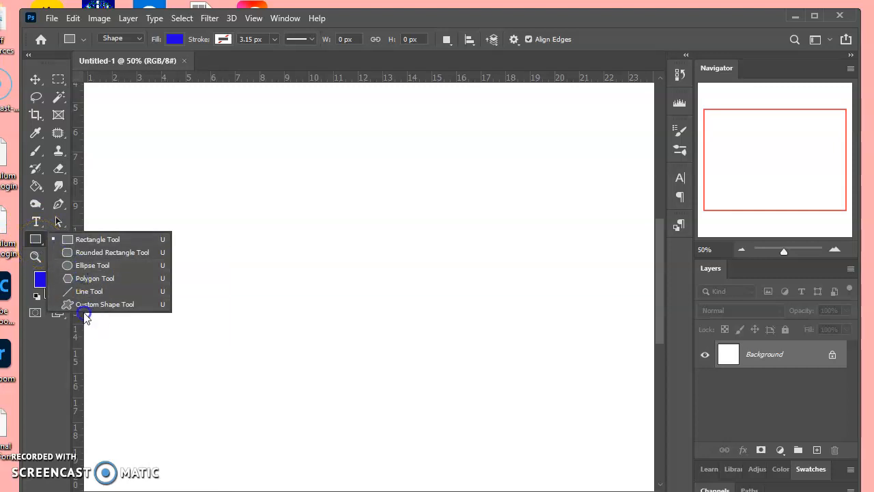
click(83, 241)
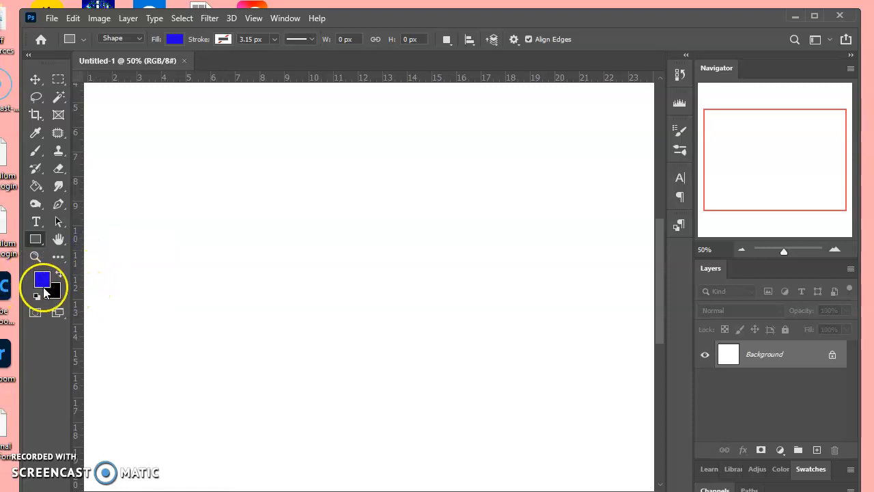
drag(164, 196, 265, 327)
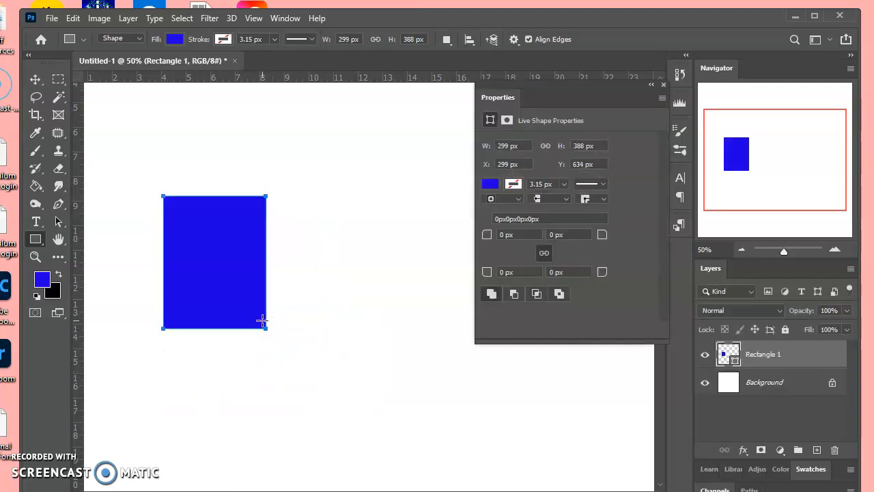
click(661, 85)
Float the Layers panel over the canvas and rasterize the rectangle's shape layer
drag(712, 268, 377, 131)
click(437, 230)
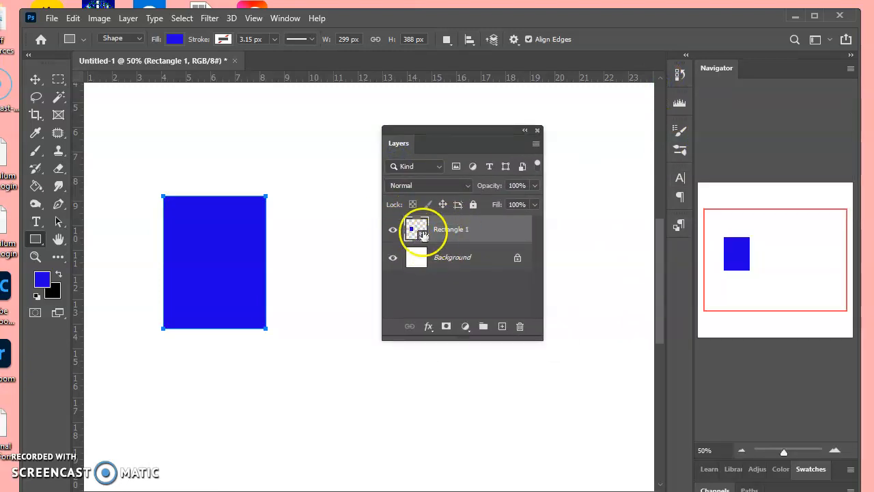
click(129, 19)
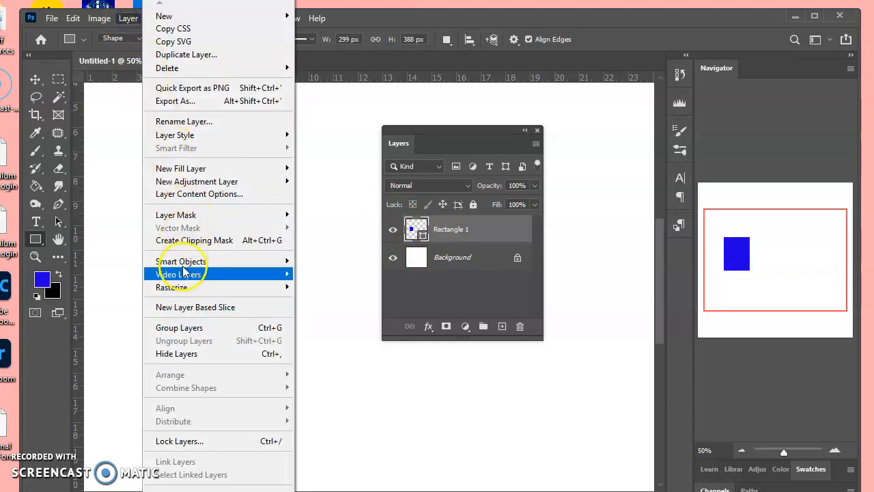
mouse_move(235, 287)
click(311, 299)
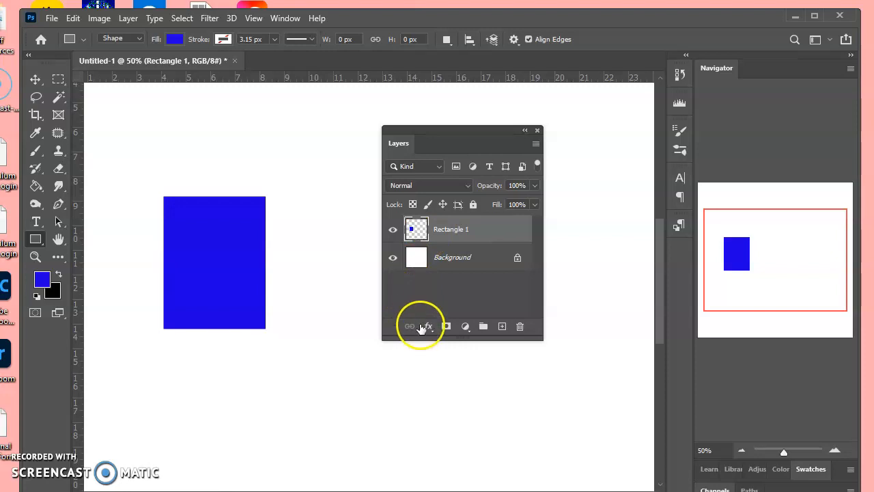
Apply Bevel & Emboss to the rectangle with depth 417% and size 95 px, and dock the Layers panel again
click(429, 326)
click(458, 362)
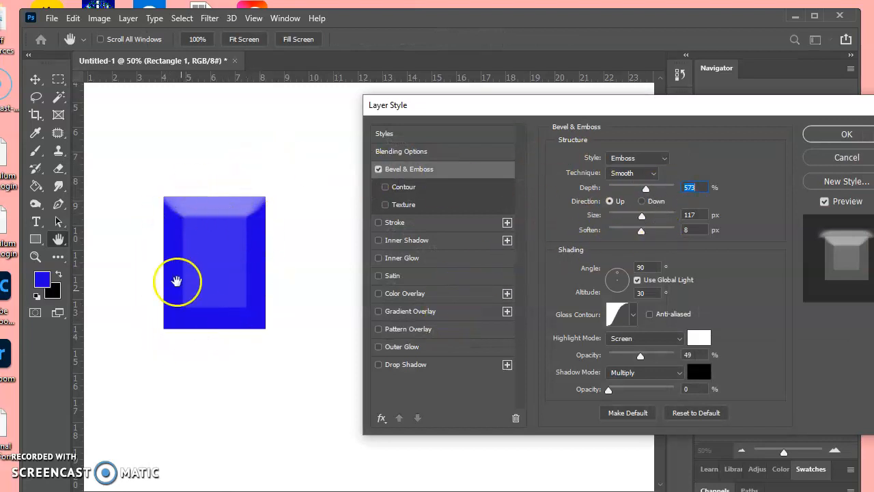
drag(647, 190, 638, 216)
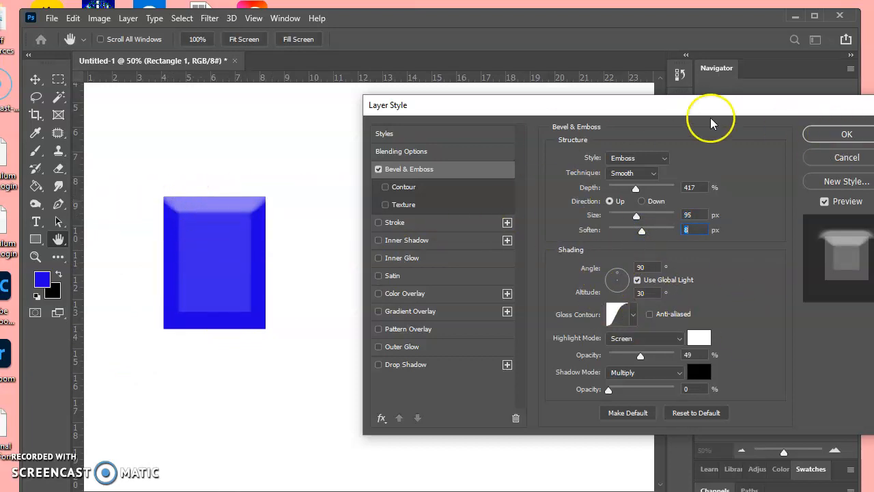
click(819, 135)
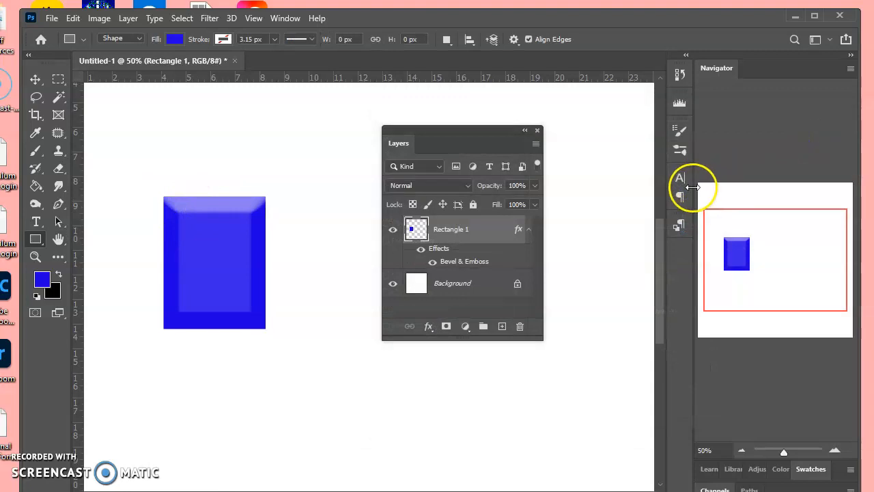
drag(456, 134, 763, 452)
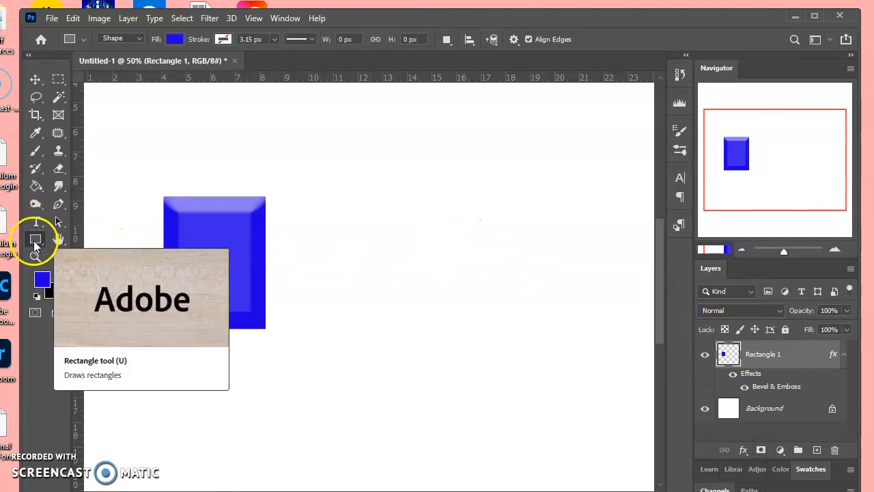
Draw a blue circle about 452 px in diameter to the right of the rectangle with the Ellipse Tool
click(35, 242)
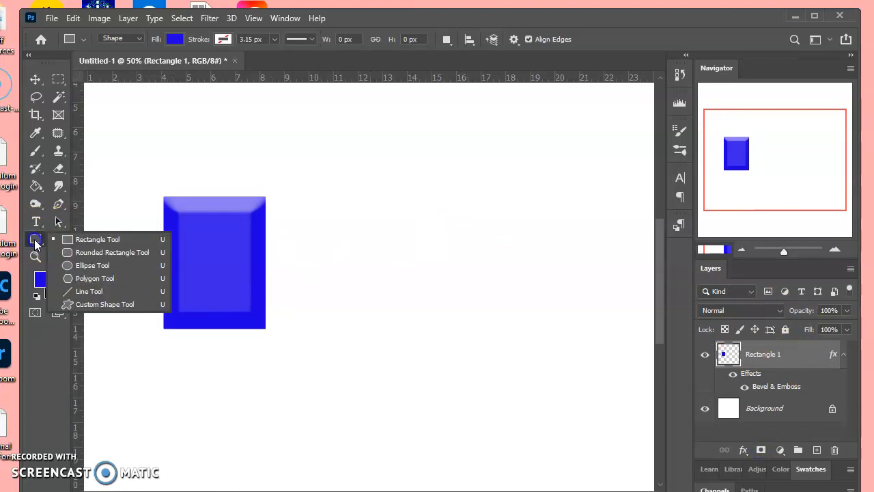
click(73, 264)
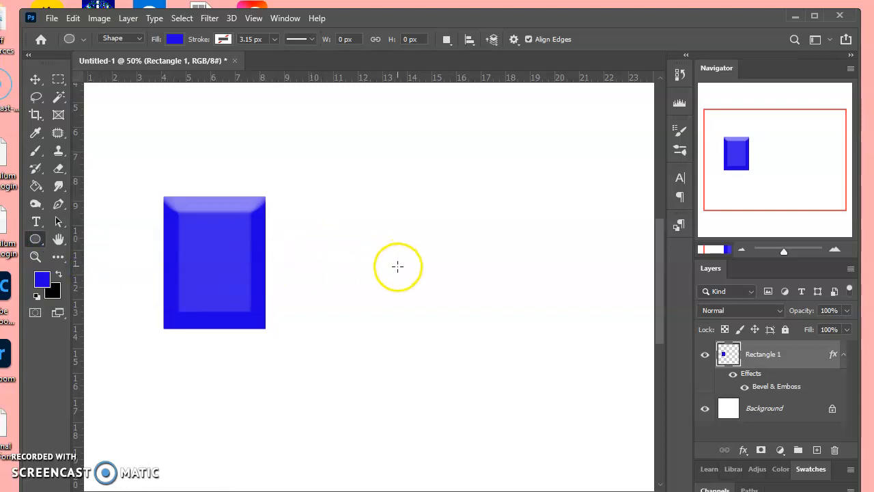
drag(375, 186, 531, 386)
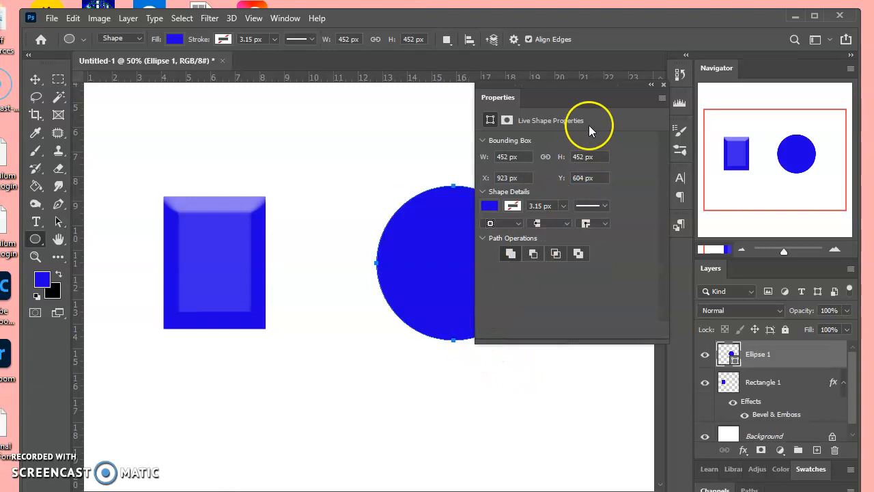
click(663, 85)
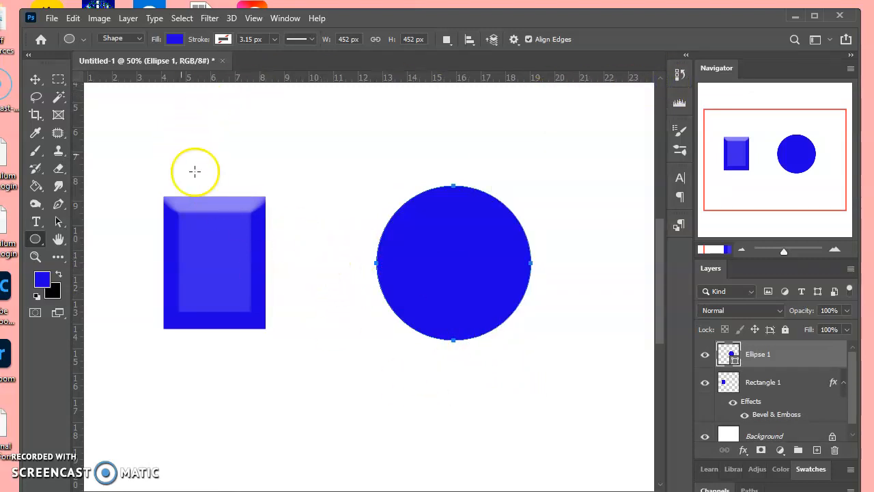
Try several recently used fill colours on the circle and settle on a custom magenta, #c303e6
click(175, 39)
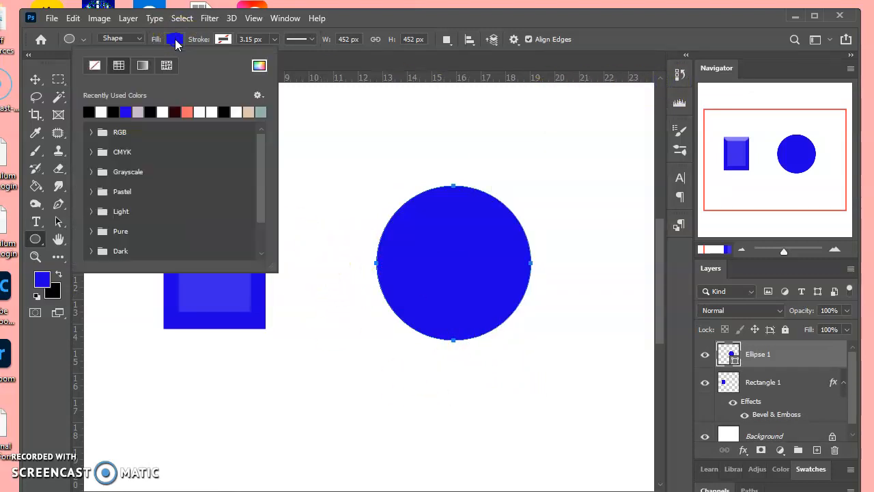
click(187, 111)
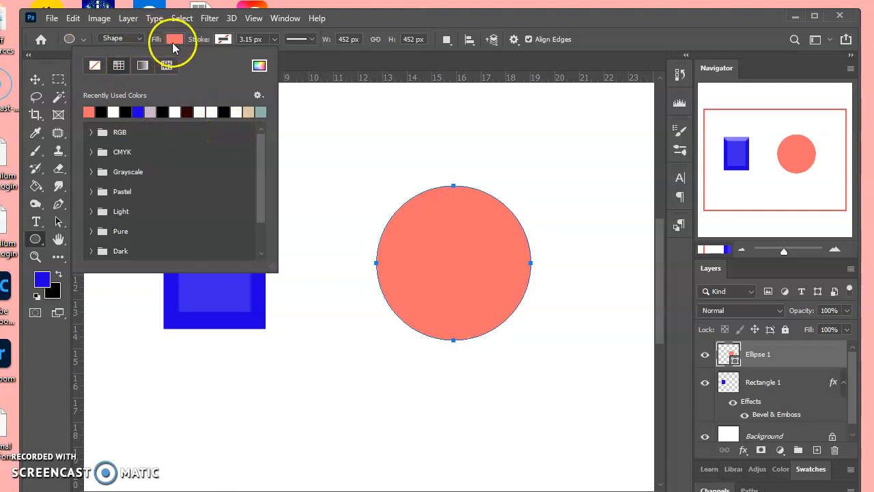
click(175, 111)
click(262, 109)
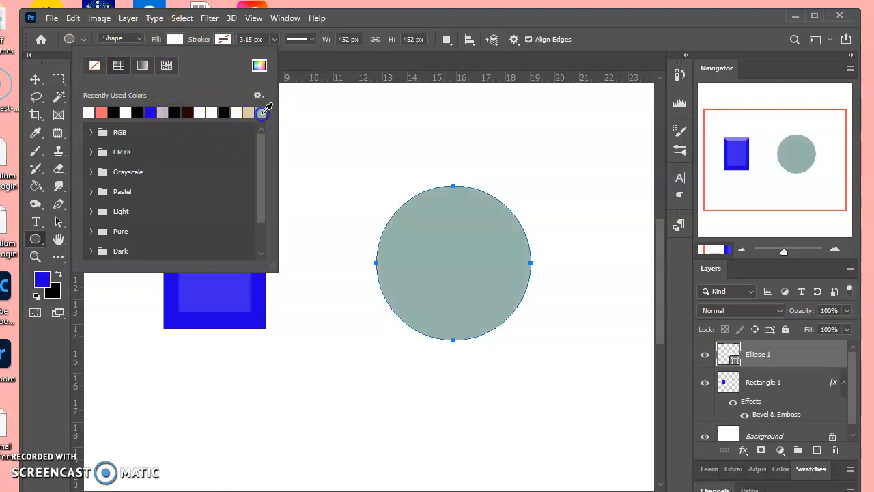
click(113, 111)
click(259, 66)
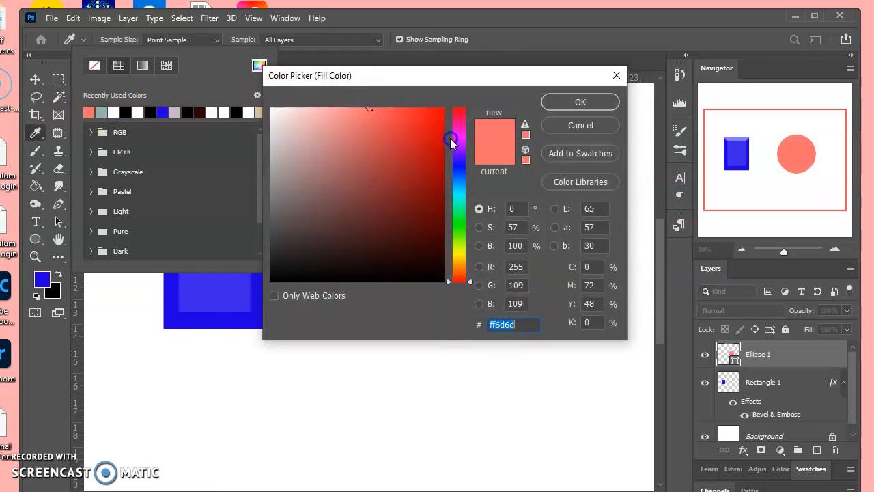
click(450, 141)
click(441, 127)
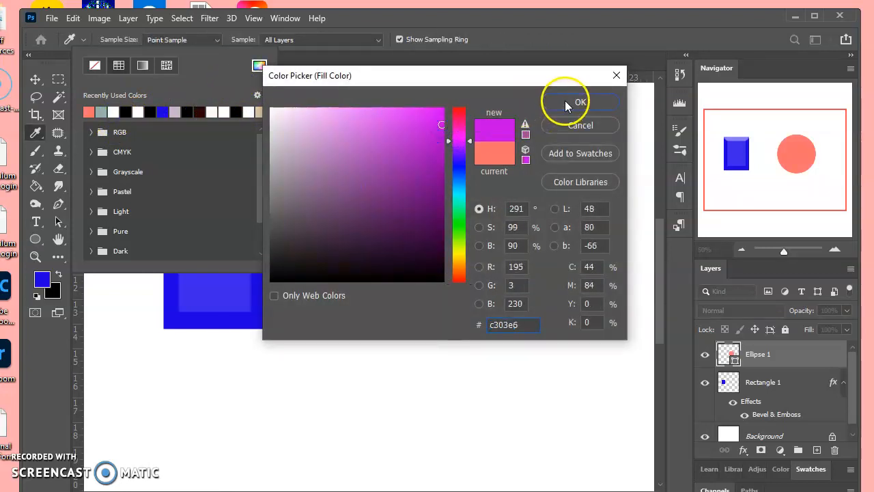
click(565, 104)
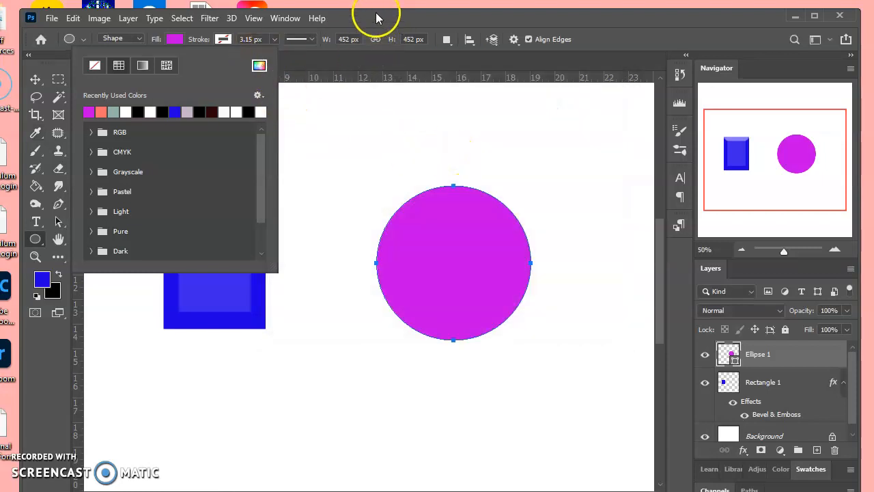
click(375, 18)
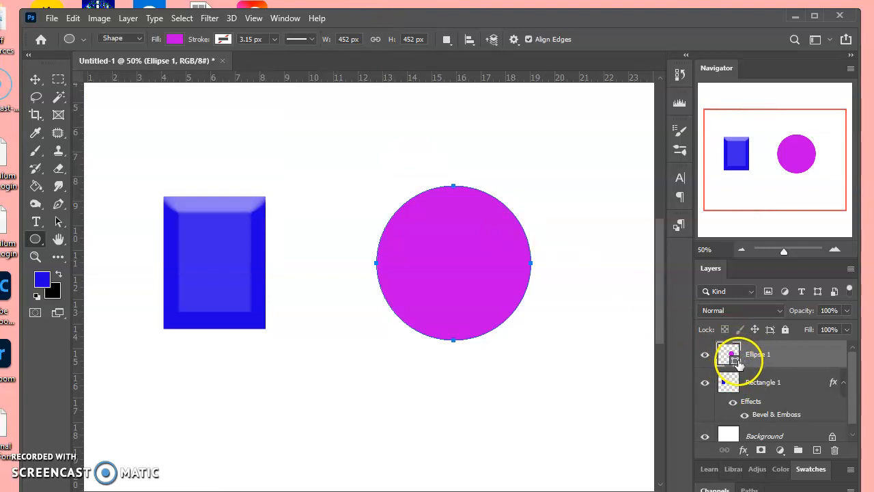
Rasterize the circle's shape layer
click(128, 19)
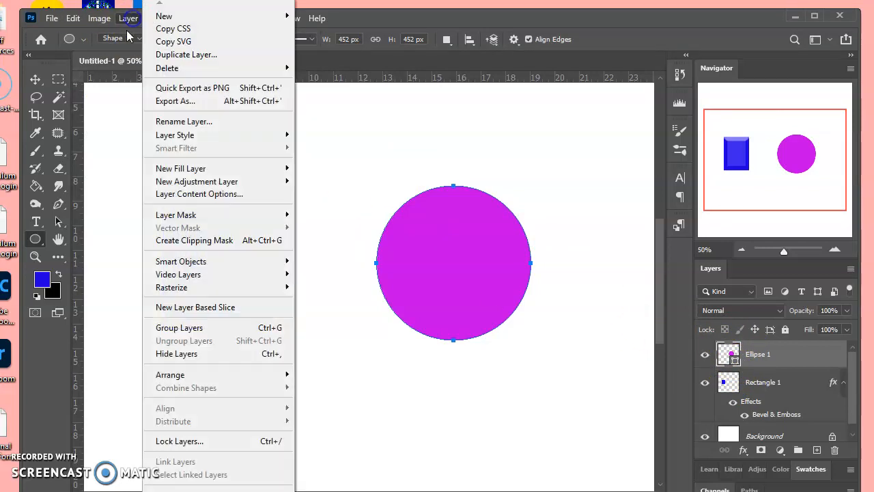
mouse_move(217, 290)
click(305, 302)
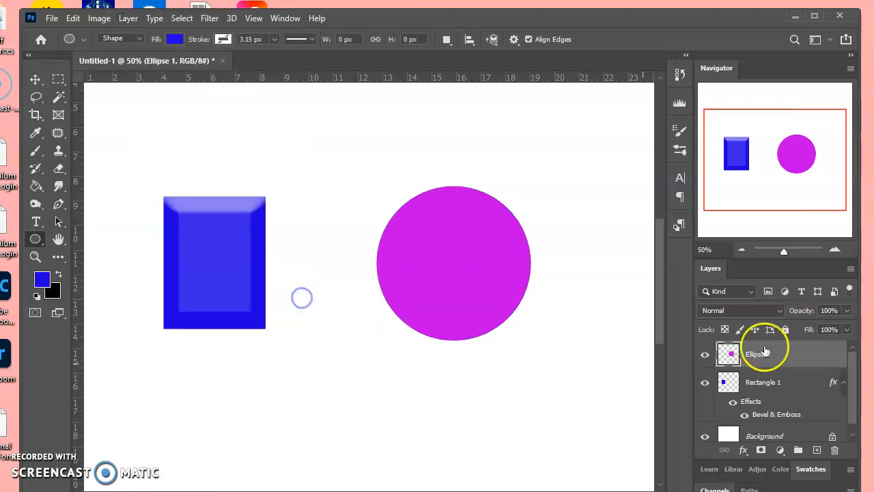
Move the circle up and to the left, close to the rectangle's upper right corner
click(35, 80)
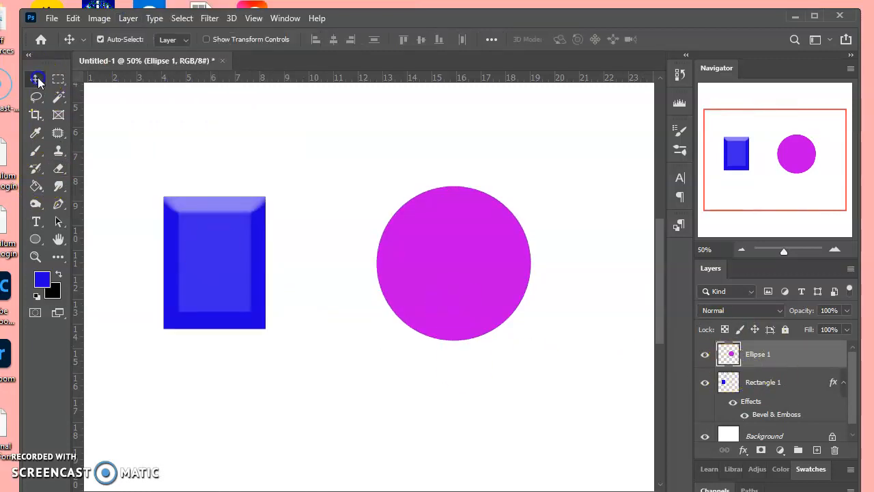
drag(433, 274, 400, 236)
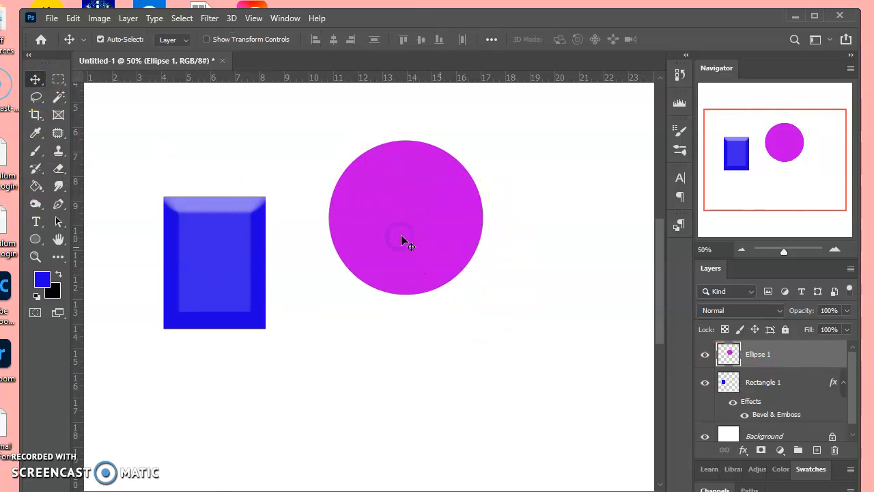
drag(386, 225, 336, 199)
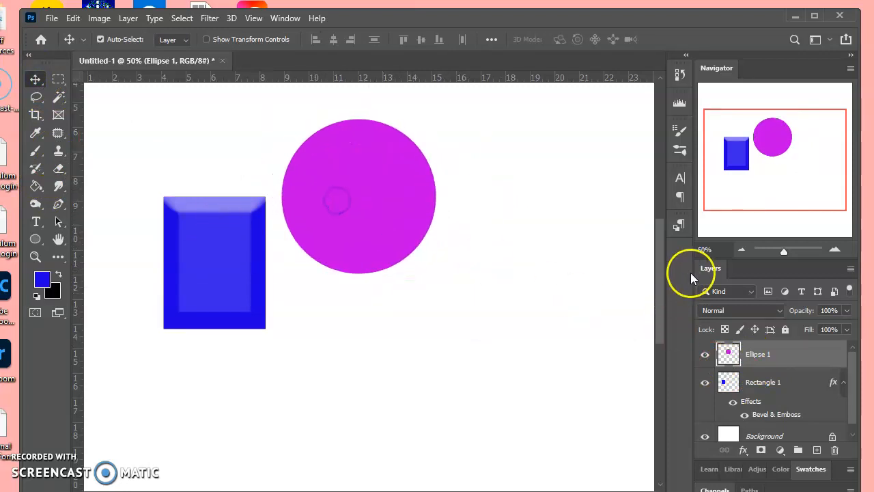
Copy the rectangle's layer style and paste it onto the Ellipse 1 layer
drag(710, 267, 484, 132)
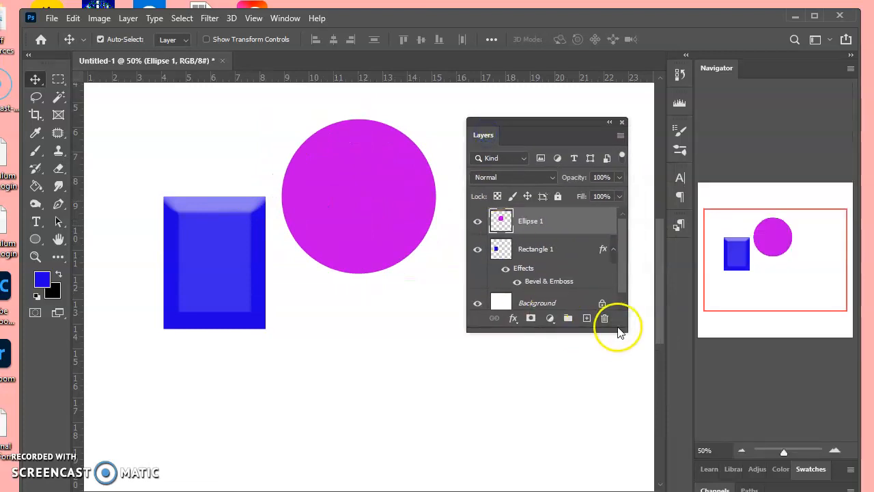
drag(613, 331, 628, 429)
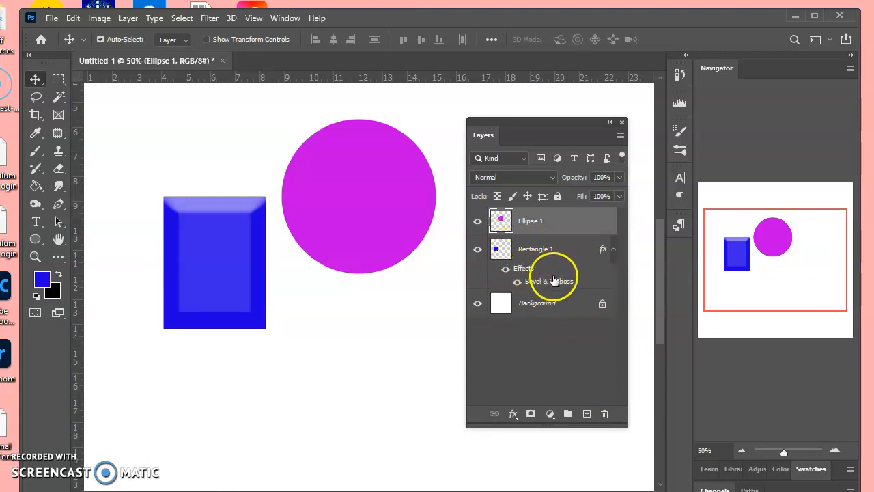
right_click(555, 275)
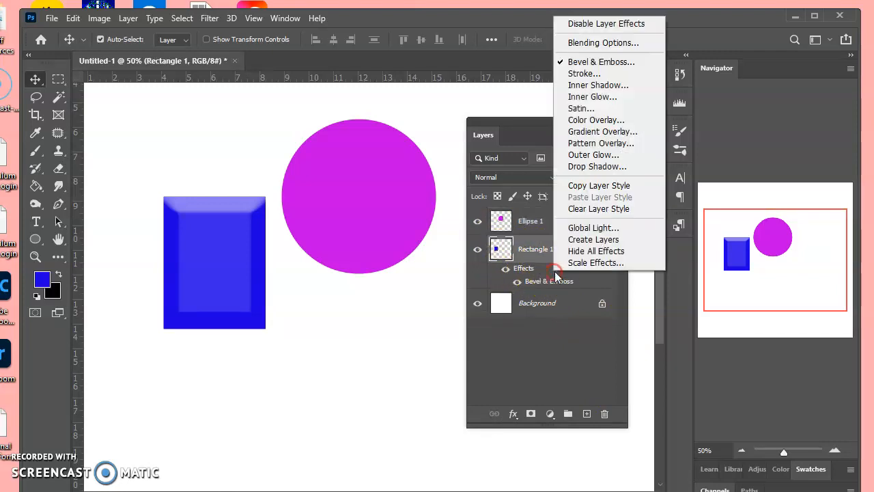
click(583, 187)
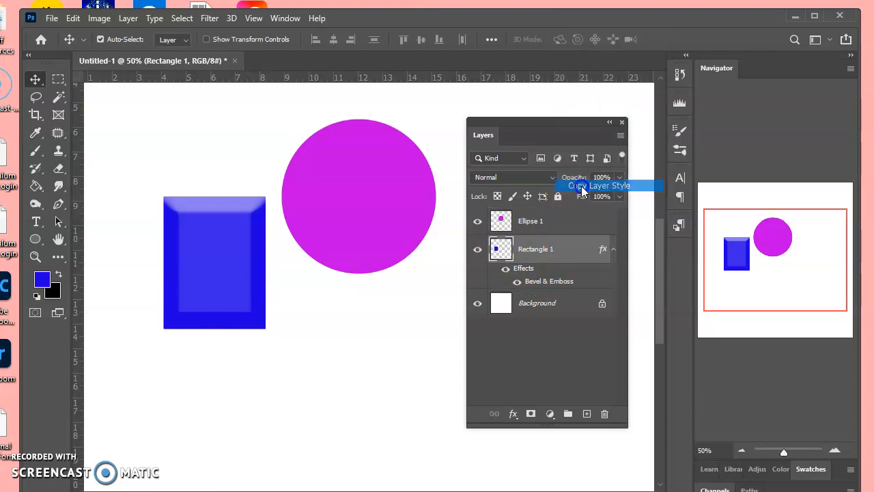
click(531, 222)
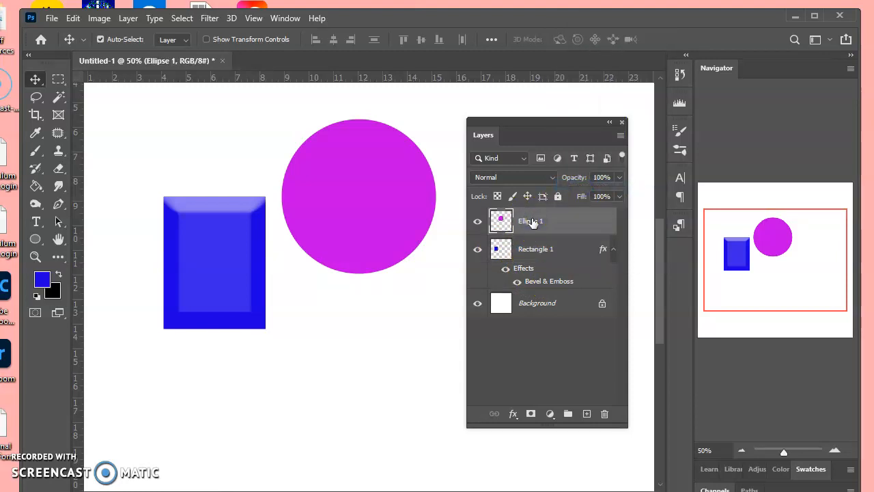
right_click(532, 223)
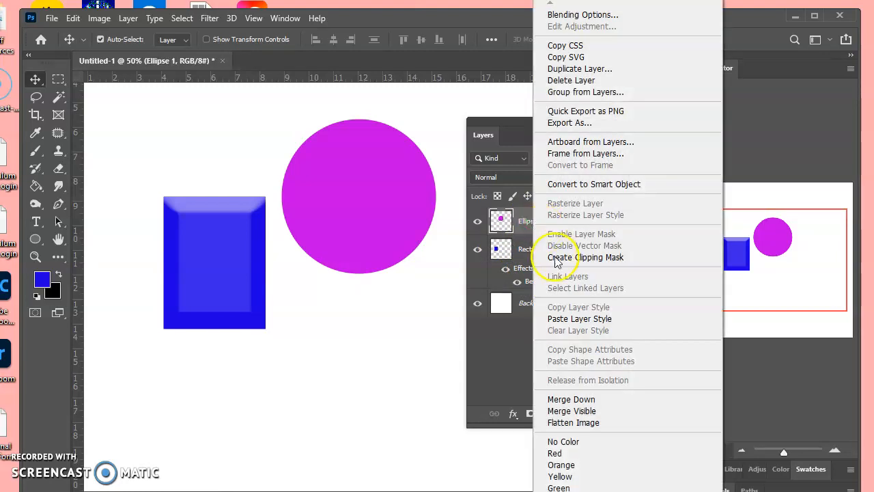
click(584, 321)
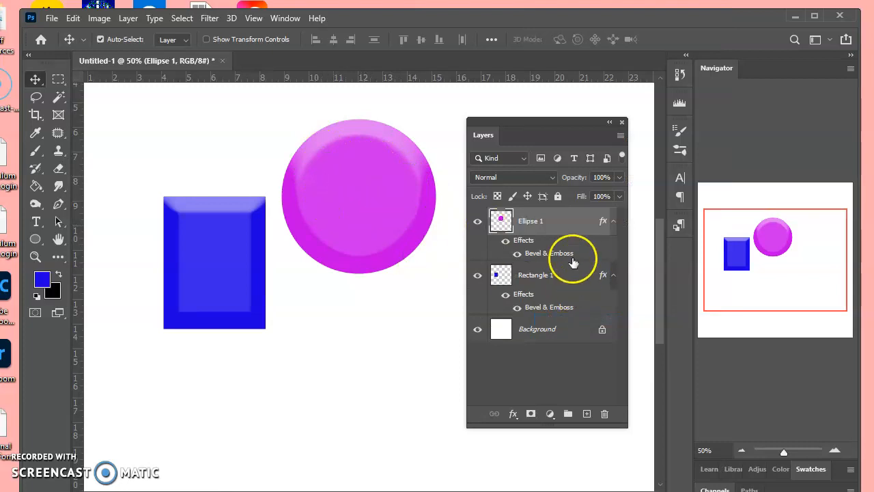
Adjust the circle's Bevel & Emboss to a depth of 324%, size of 196 px and soften of 16 px
double_click(549, 254)
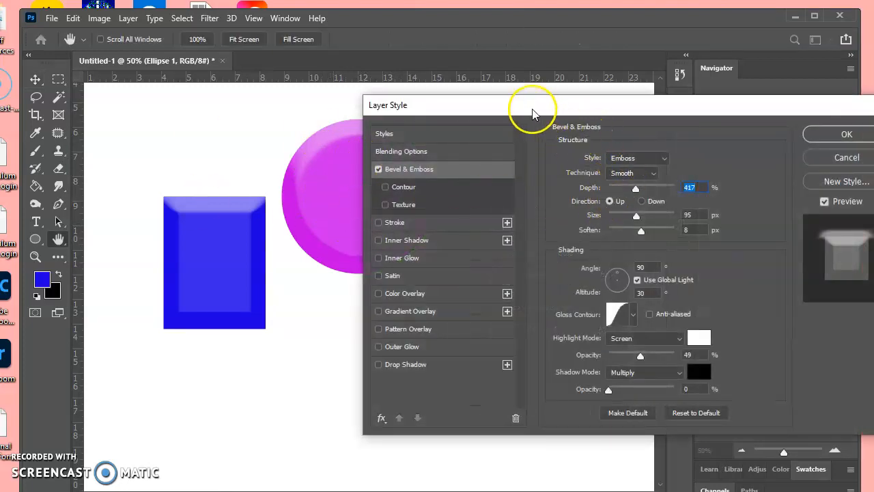
drag(519, 104, 569, 113)
drag(690, 199, 718, 246)
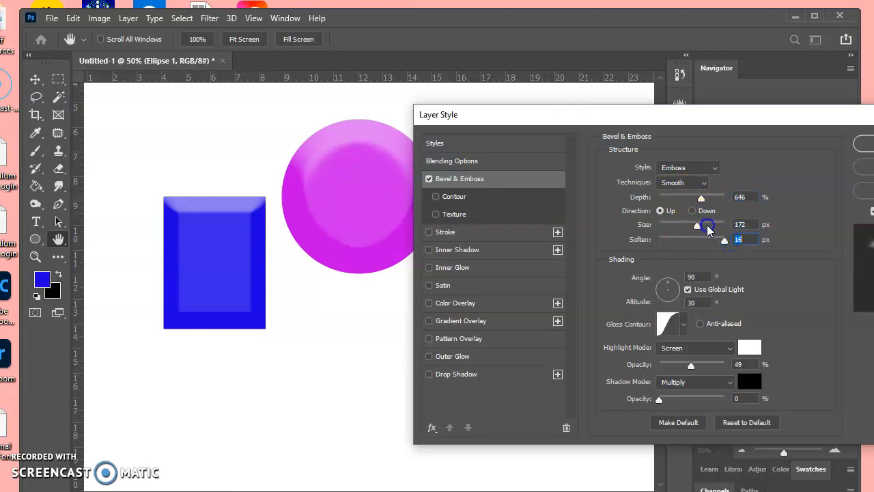
click(720, 225)
drag(720, 226, 677, 203)
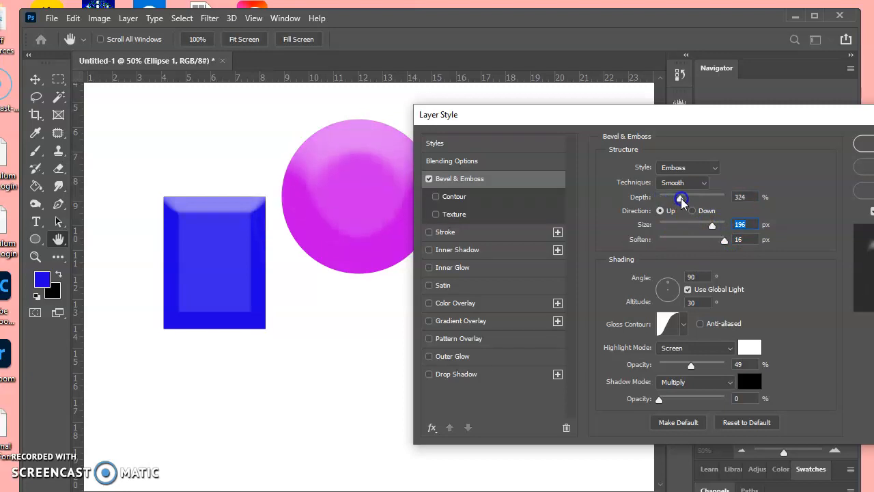
drag(603, 114, 373, 98)
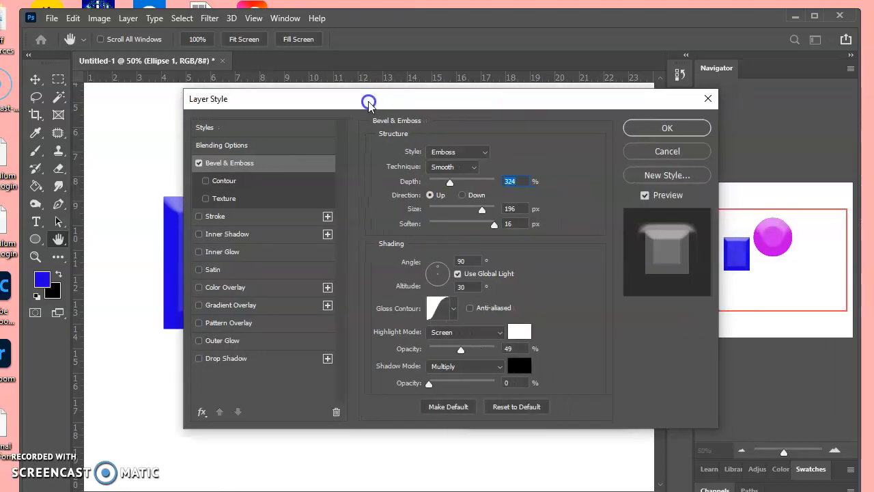
click(649, 127)
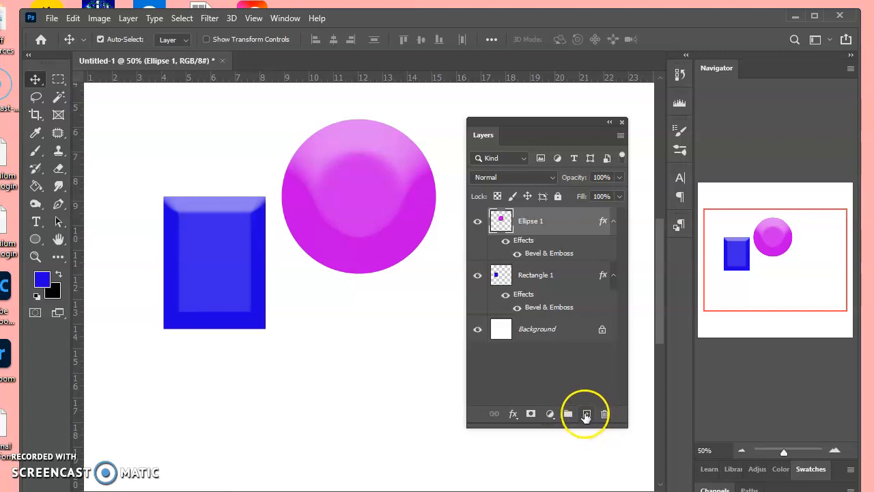
Add a blank layer above Ellipse 1 and merge the two layers to flatten the circle's bevel into pixels
click(586, 415)
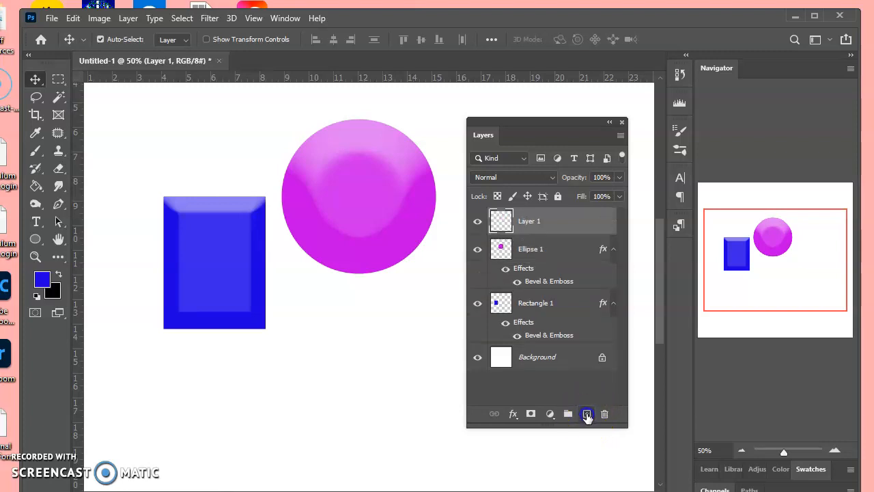
shift+click(528, 248)
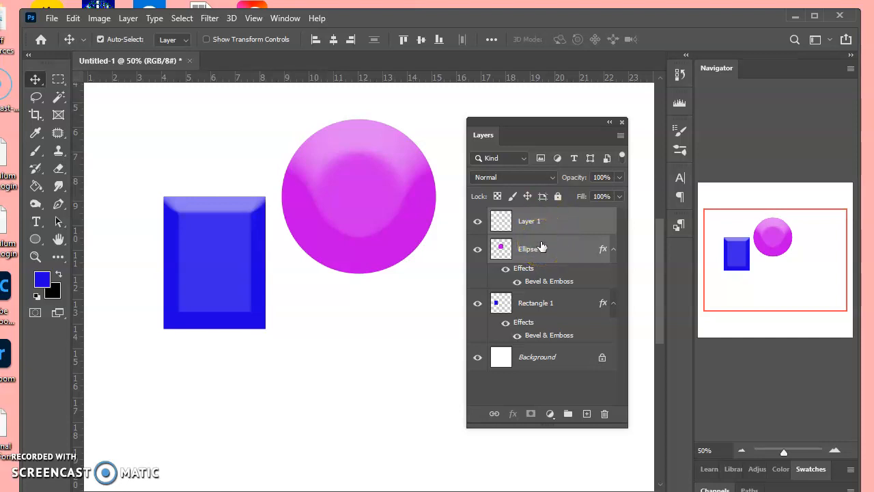
key(ctrl+e)
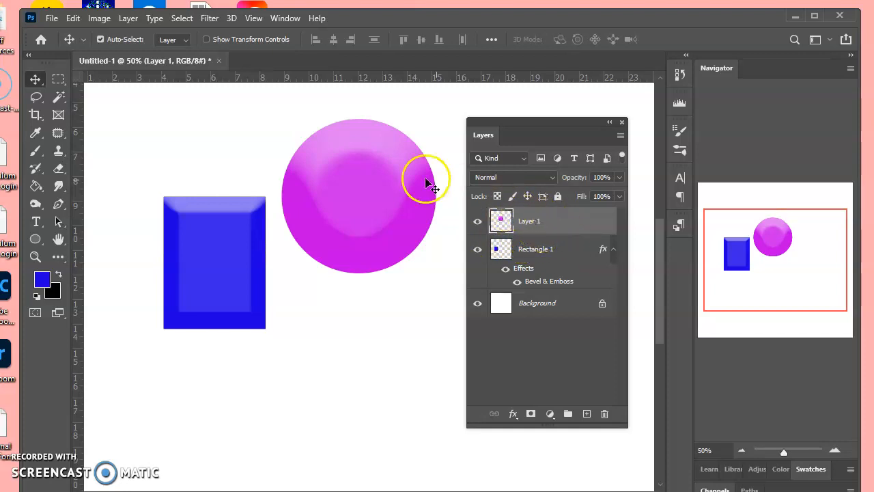
Select a round area in the circle's centre with the Elliptical Marquee Tool and delete it to form a ring
click(58, 81)
drag(59, 81, 103, 95)
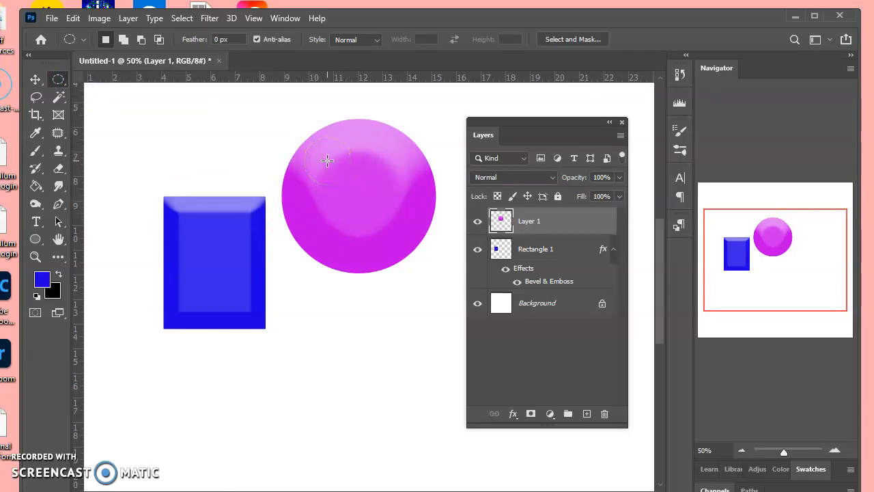
drag(328, 161, 406, 245)
mouse_move(373, 184)
mouse_down()
mouse_move(321, 162)
mouse_move(362, 148)
mouse_move(396, 182)
mouse_move(373, 185)
mouse_up()
key(Delete)
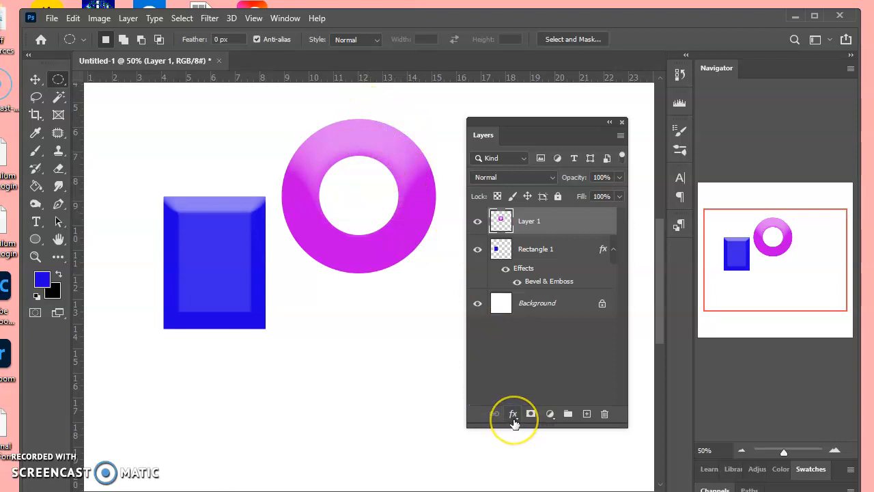
Apply Bevel & Emboss to the ring with a depth of 771%, size of 79 px and soften of 7 px
click(514, 414)
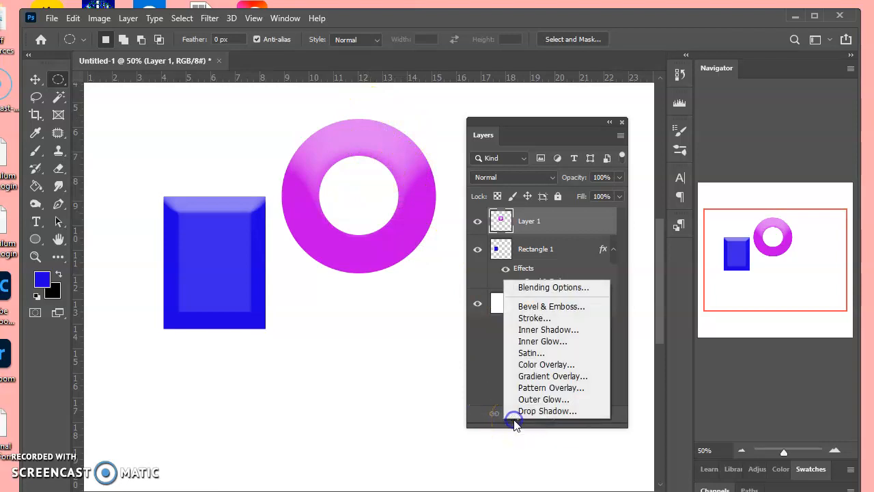
click(544, 306)
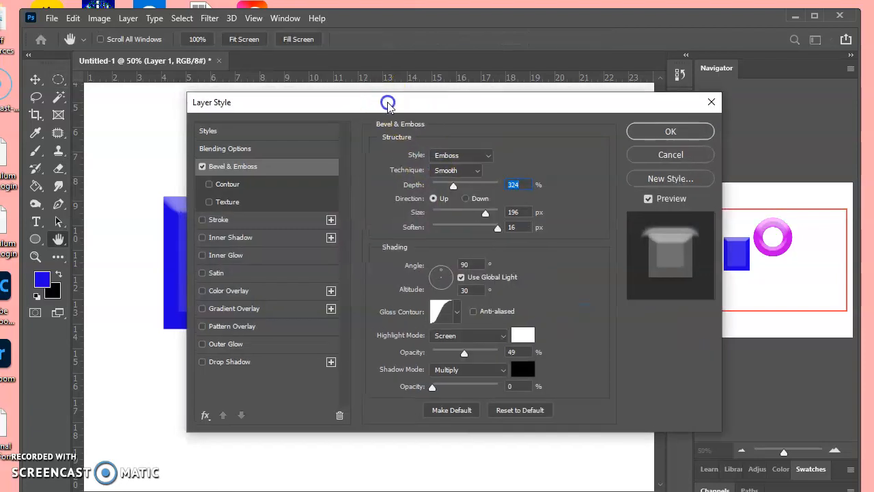
drag(387, 103, 659, 83)
drag(724, 167, 749, 164)
mouse_move(757, 194)
mouse_down()
mouse_move(737, 195)
mouse_move(770, 197)
mouse_move(730, 186)
mouse_up()
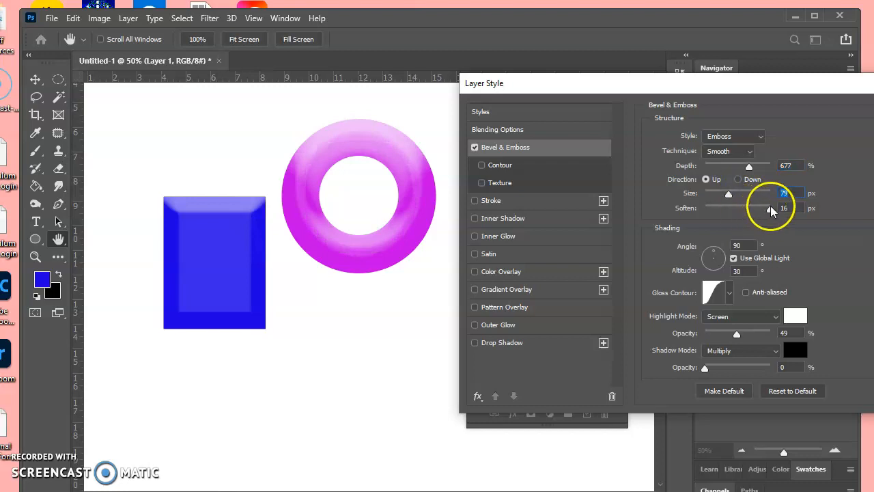
drag(770, 208, 736, 209)
mouse_move(748, 165)
mouse_down()
mouse_move(708, 171)
mouse_move(774, 171)
mouse_move(758, 168)
mouse_up()
drag(726, 84, 568, 106)
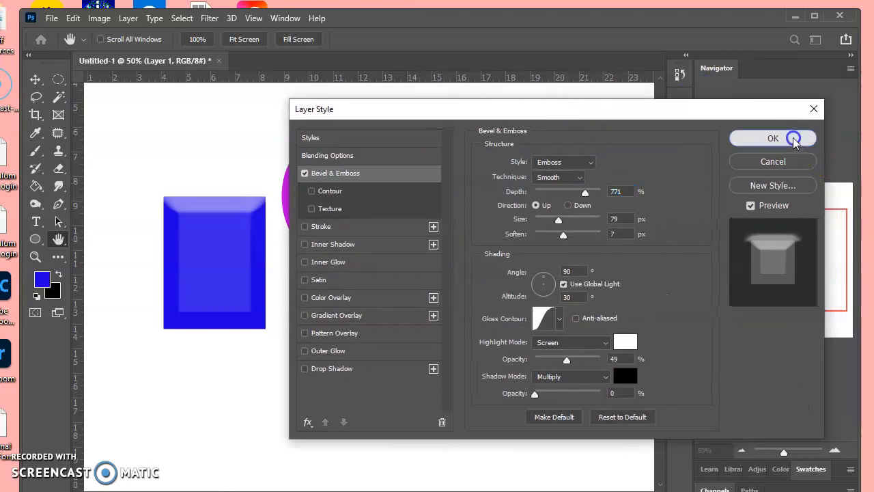
click(772, 139)
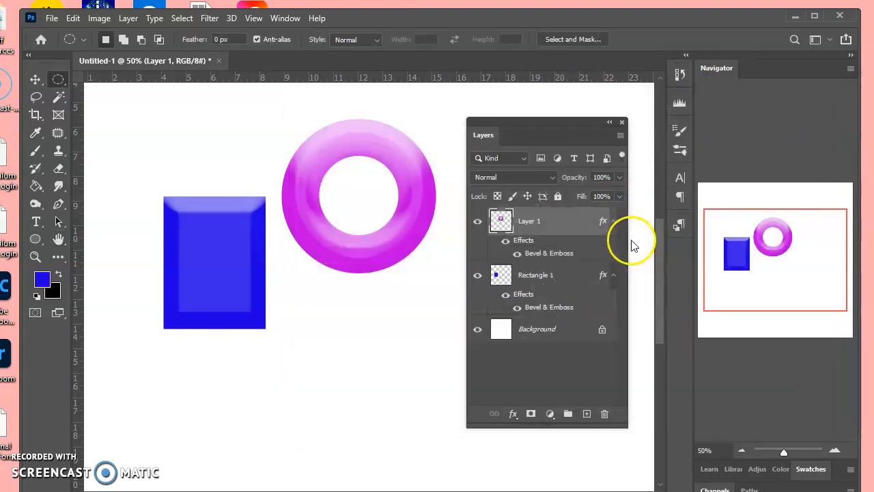
Move the blue rectangle up and to the right so it overlaps behind the ring's left side
click(562, 277)
click(34, 81)
drag(194, 225, 298, 133)
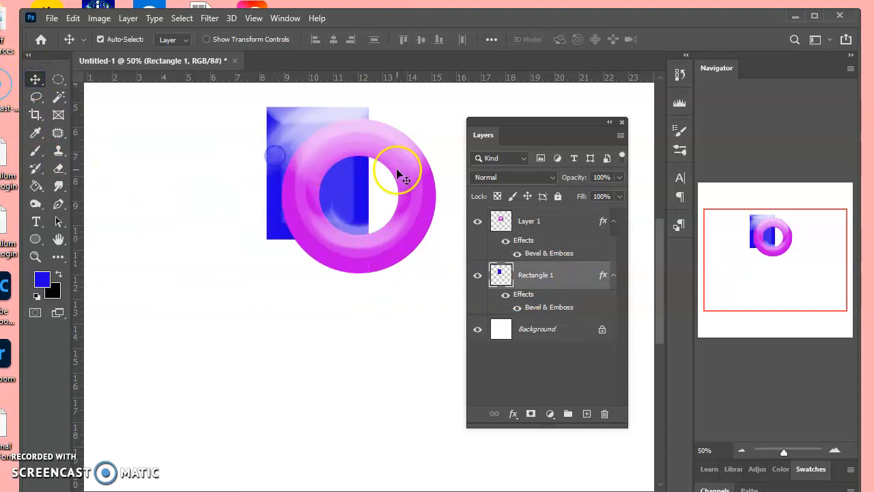
drag(493, 122, 508, 243)
drag(284, 135, 259, 133)
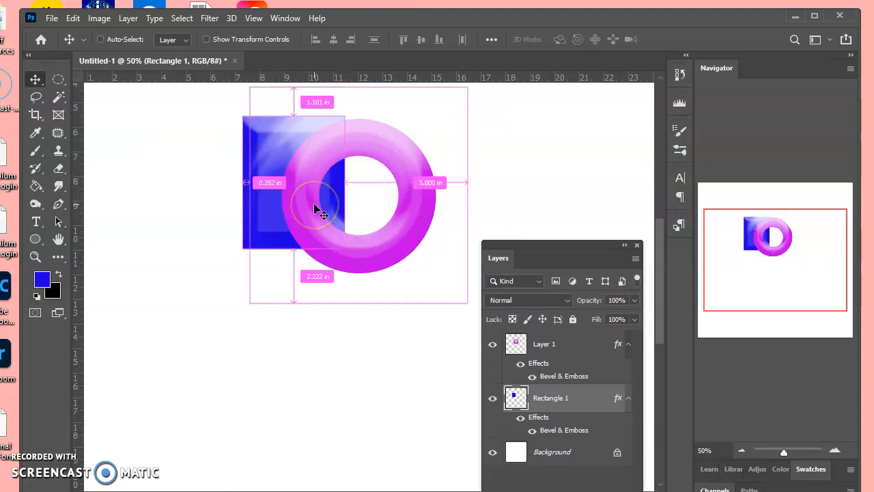
Transform the rectangle into a long thin bar, 43.81% wide and 257.73% high, rotated -49.56° and placed diagonally through the ring's centre
key(ctrl+t)
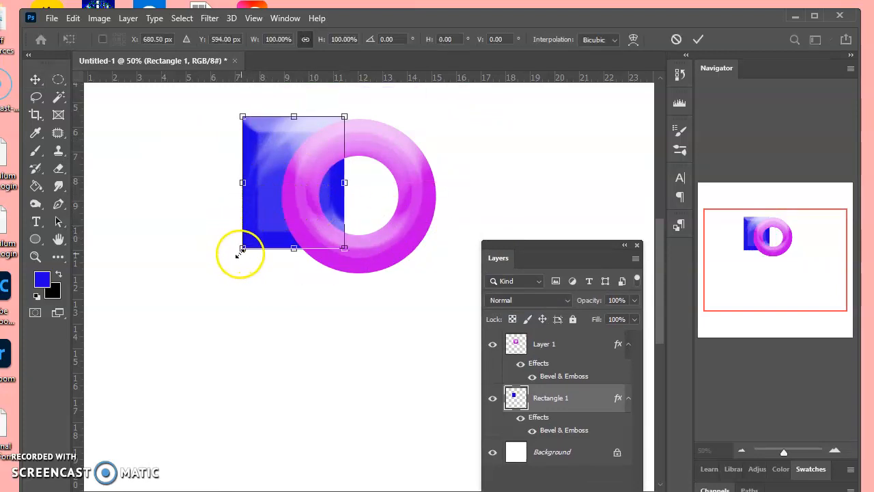
drag(243, 249, 297, 455)
drag(282, 117, 160, 190)
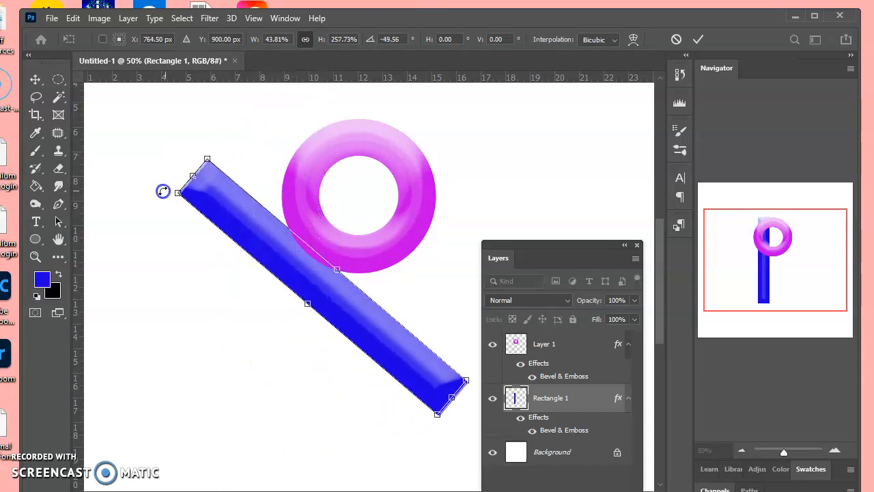
drag(231, 215, 270, 122)
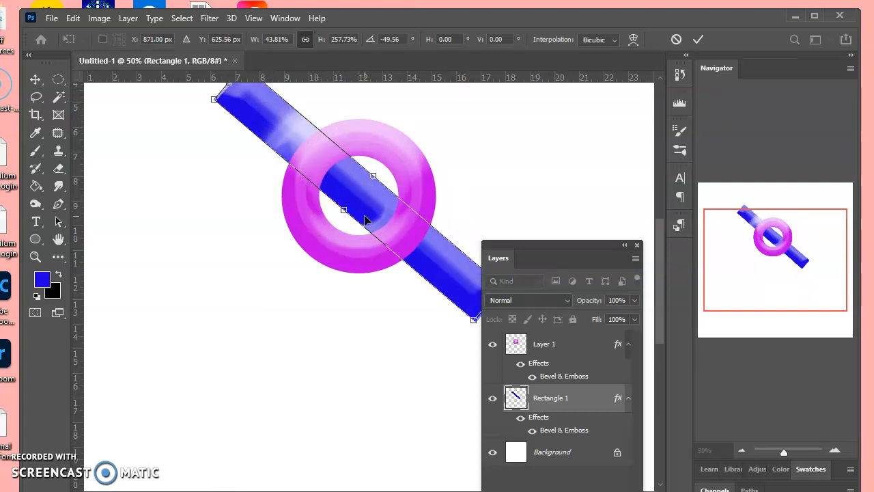
key(Return)
Examine the ring's lower right crossing with the bar at 100% zoom, hiding and showing the ring layer to compare
scroll(364, 236, up, 2)
drag(744, 240, 772, 246)
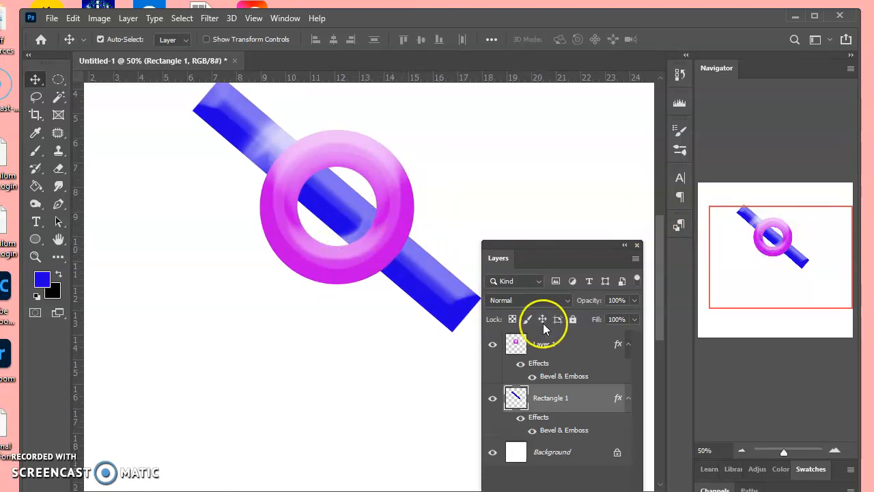
click(835, 450)
click(835, 449)
drag(751, 251, 785, 246)
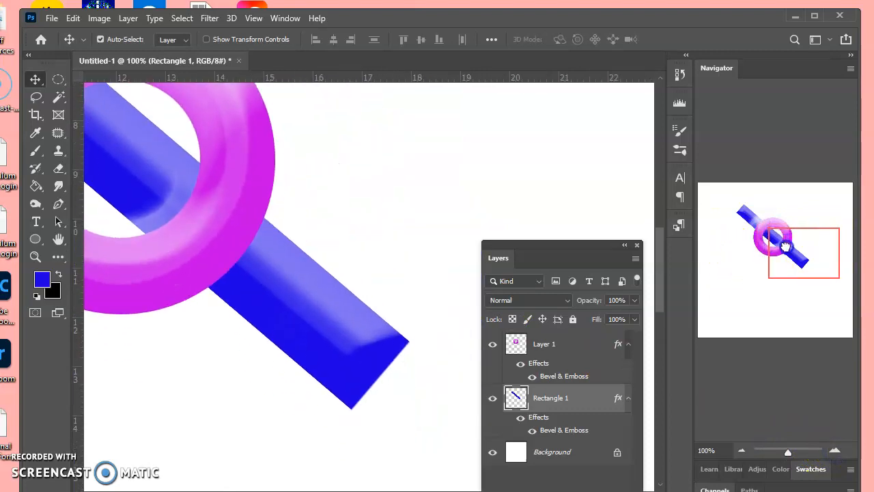
click(551, 346)
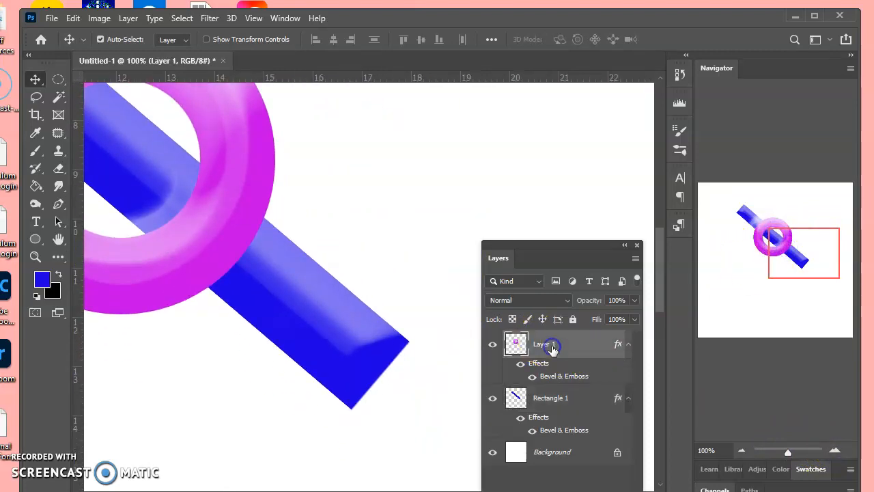
click(492, 345)
click(492, 345)
click(492, 345)
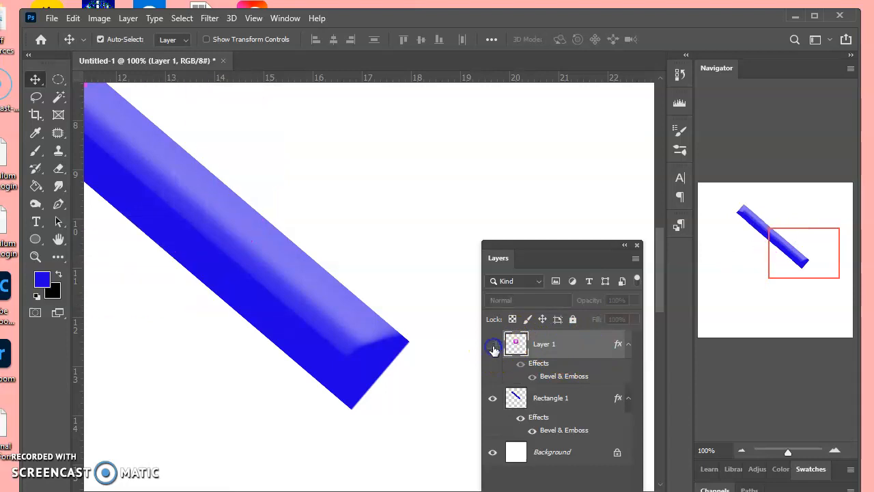
click(492, 345)
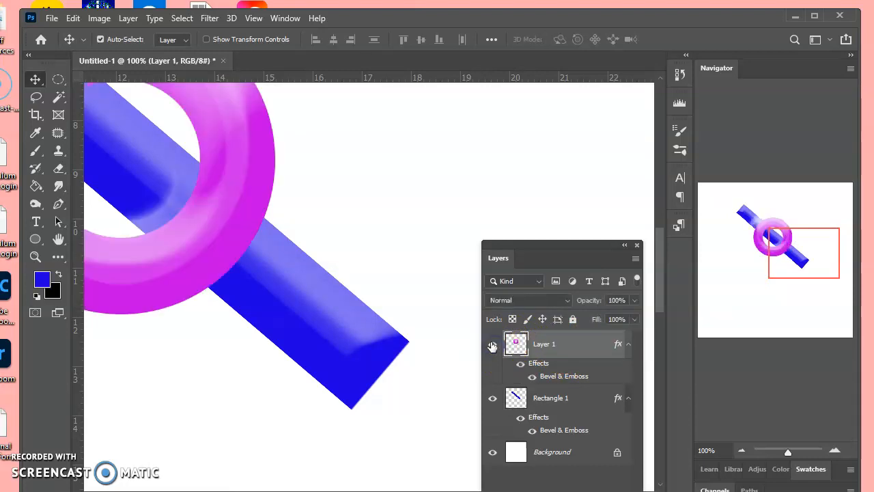
Select the ring's lower right crossing over the bar with the Polygonal Lasso, following the bar's edges on both sides
click(34, 100)
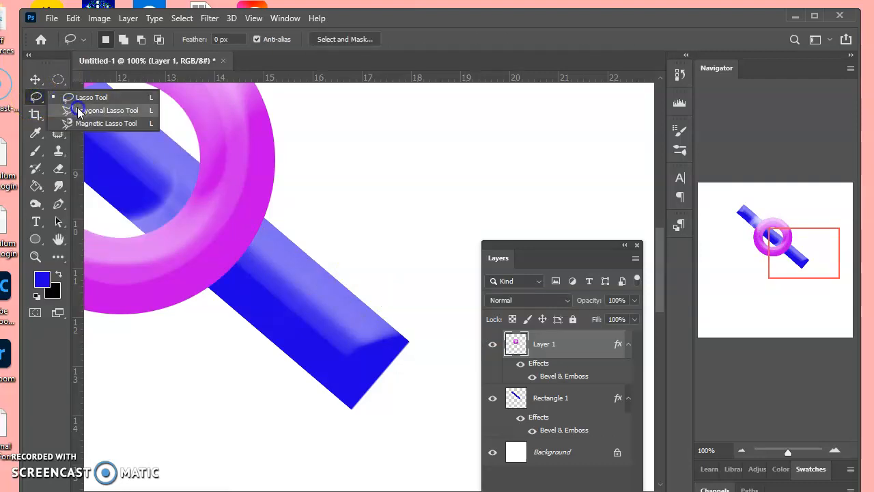
click(78, 111)
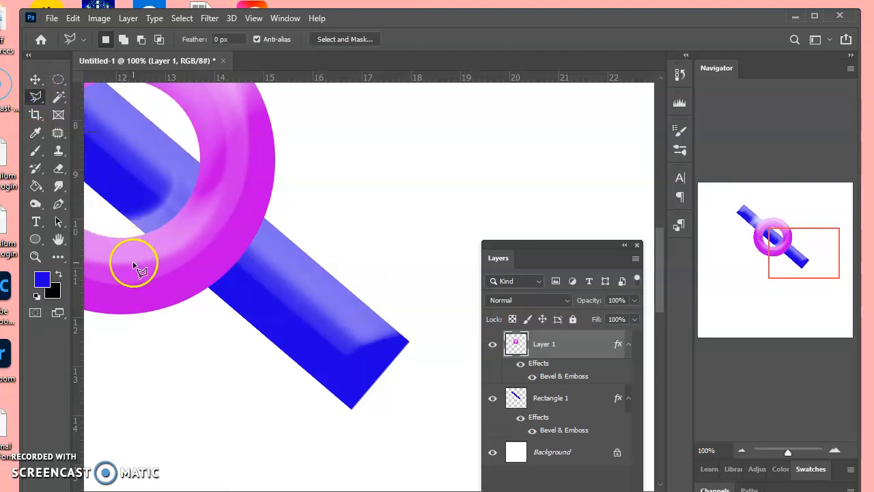
click(142, 231)
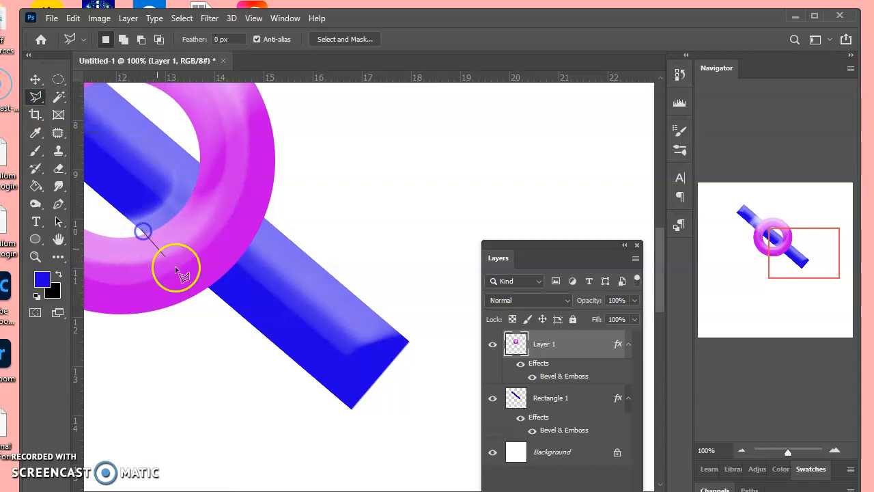
click(218, 297)
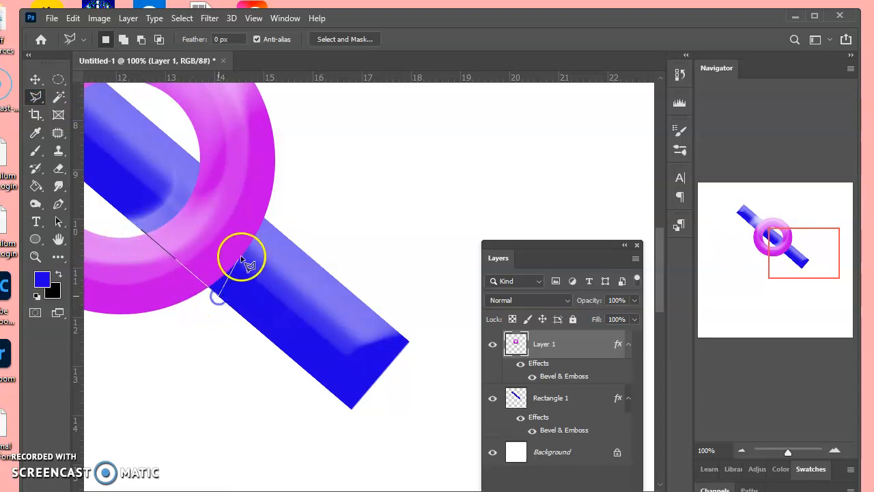
click(279, 233)
click(189, 156)
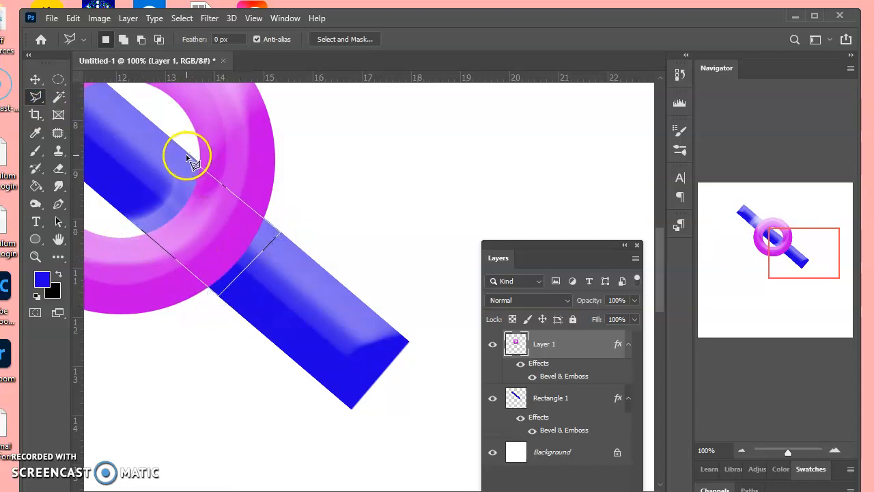
click(144, 229)
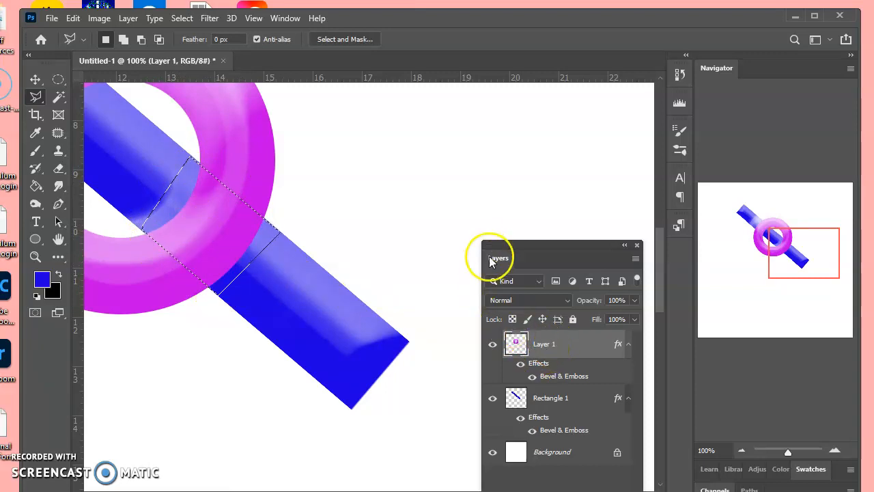
Add an empty layer above the ring layer and merge the two, baking the ring's bevel into the pixels
drag(540, 251, 498, 133)
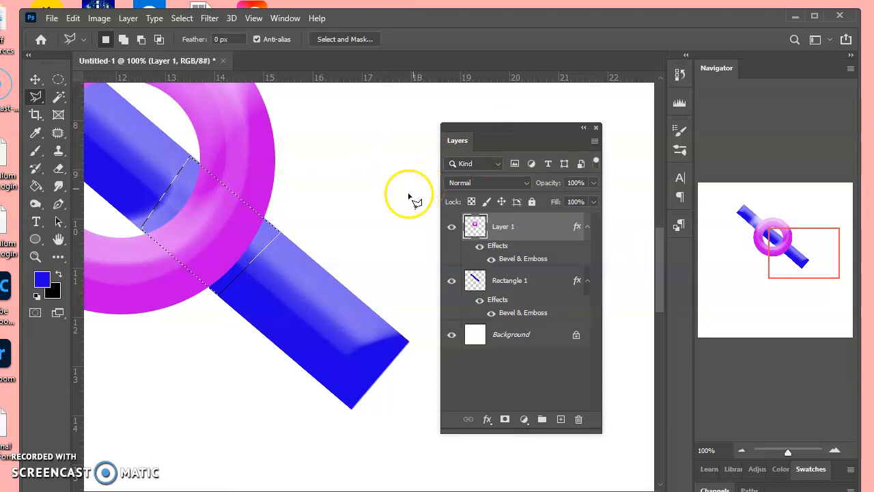
click(560, 421)
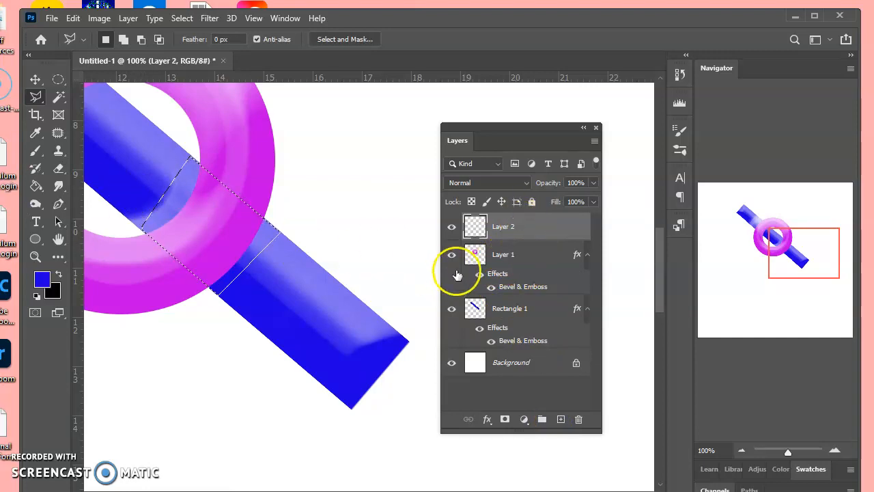
ctrl+click(530, 256)
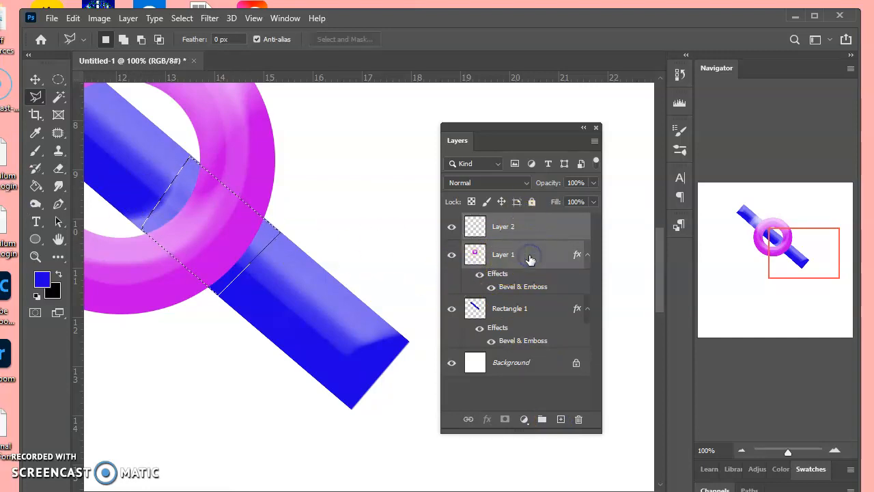
click(514, 230)
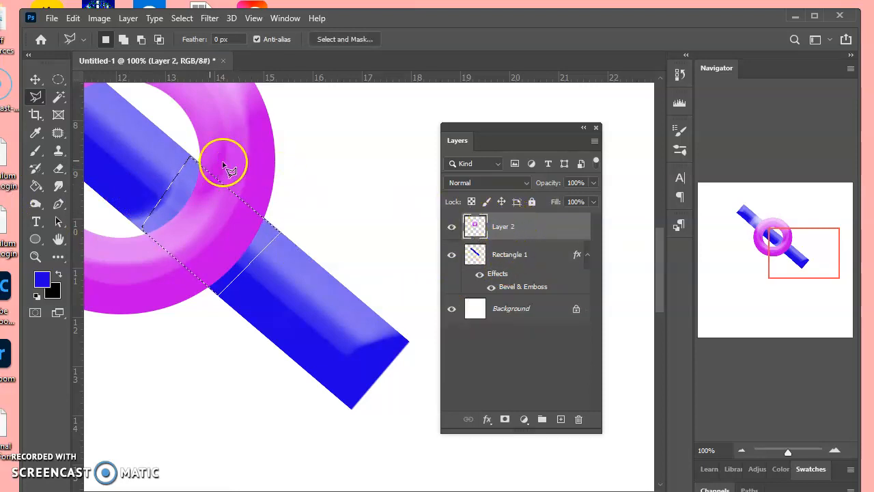
Delete the selected ring section so the bar passes in front at the lower right, and clear the selection
click(212, 292)
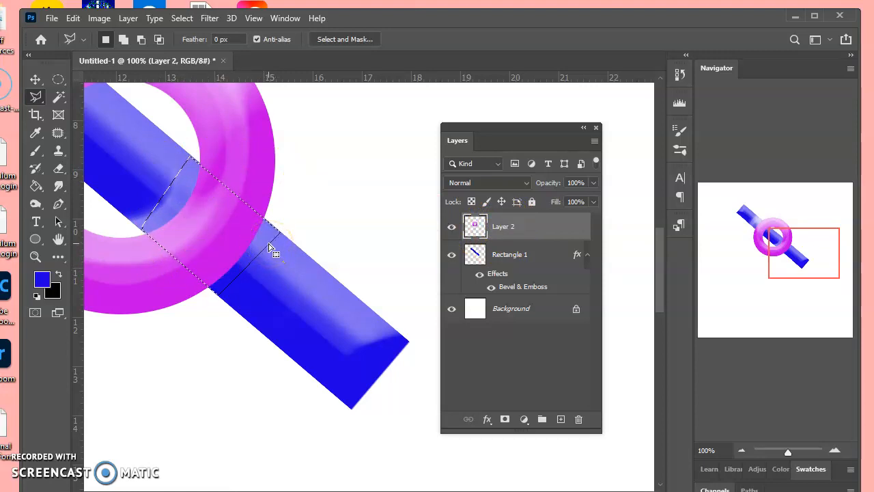
key(Delete)
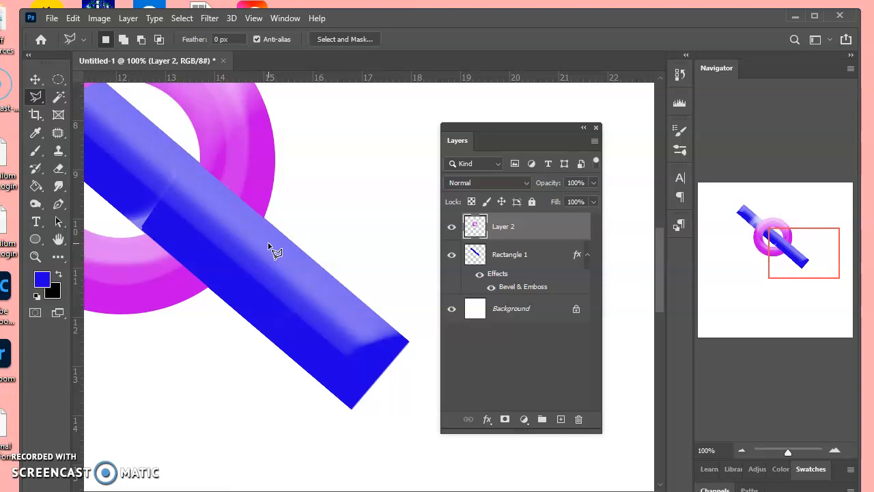
click(741, 450)
click(742, 450)
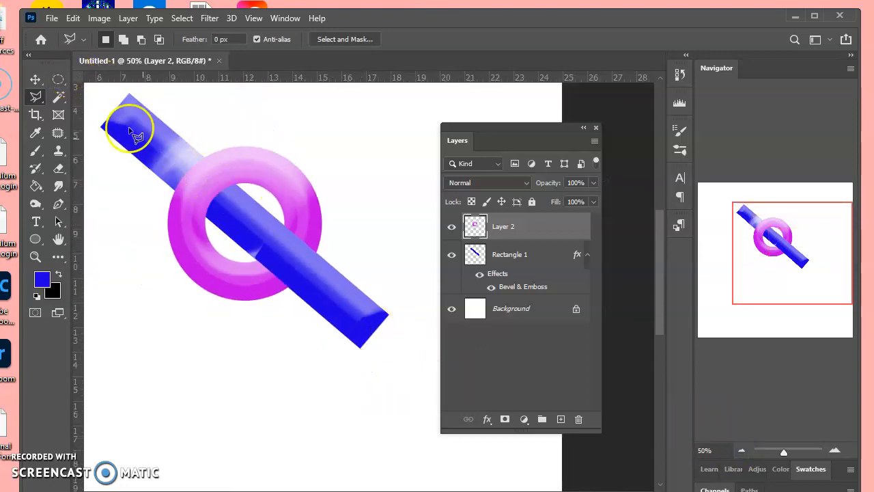
Add a Pattern Overlay to the bar using the third pattern in the Water group, and shift the pattern slightly down and left
click(36, 79)
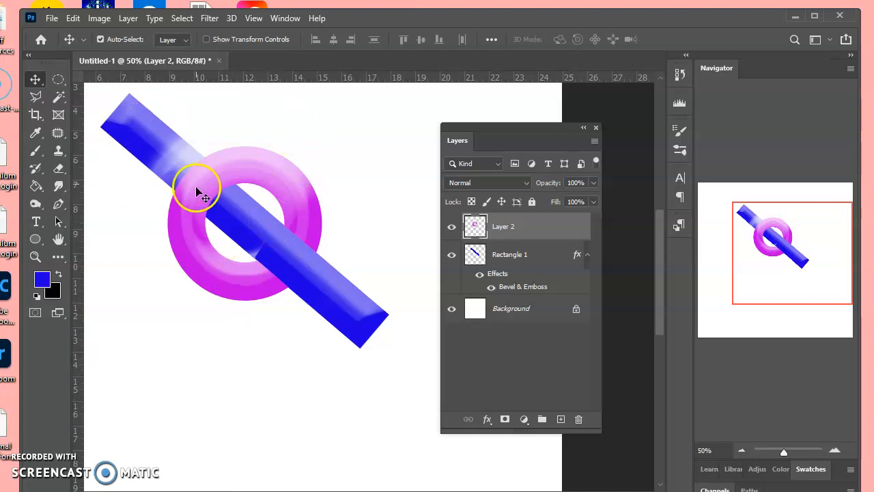
click(510, 265)
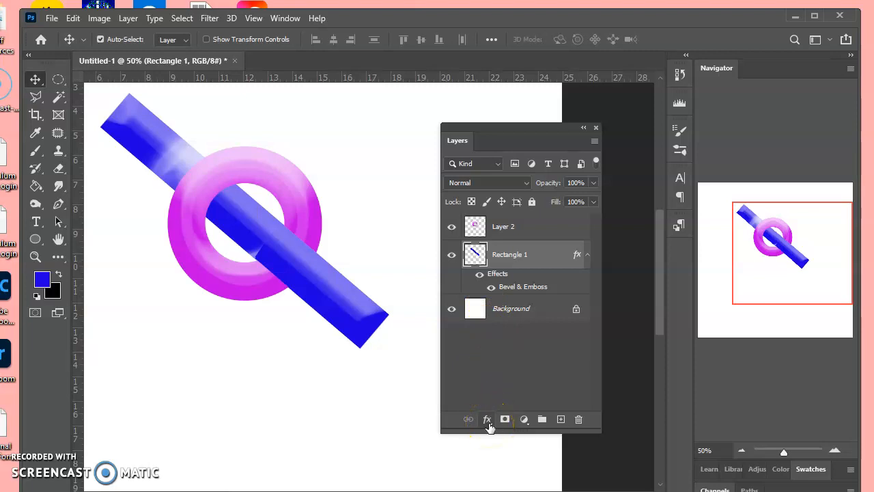
click(487, 419)
click(495, 393)
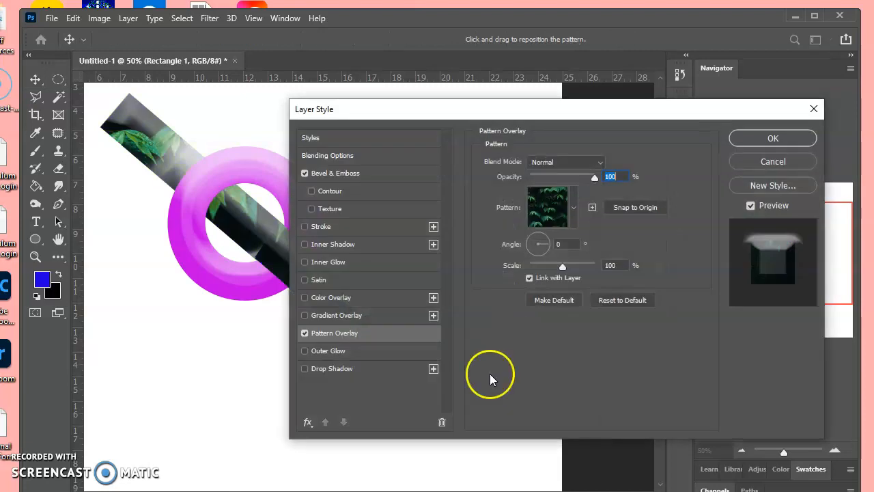
drag(384, 104, 506, 108)
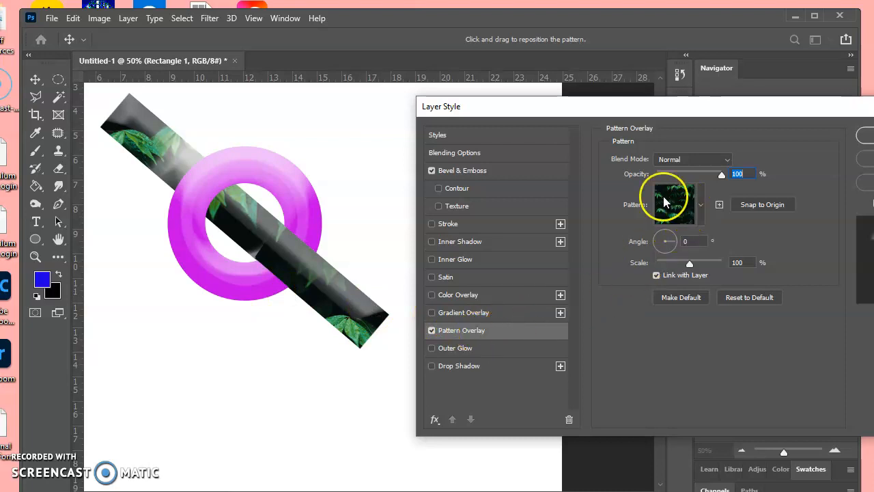
click(704, 205)
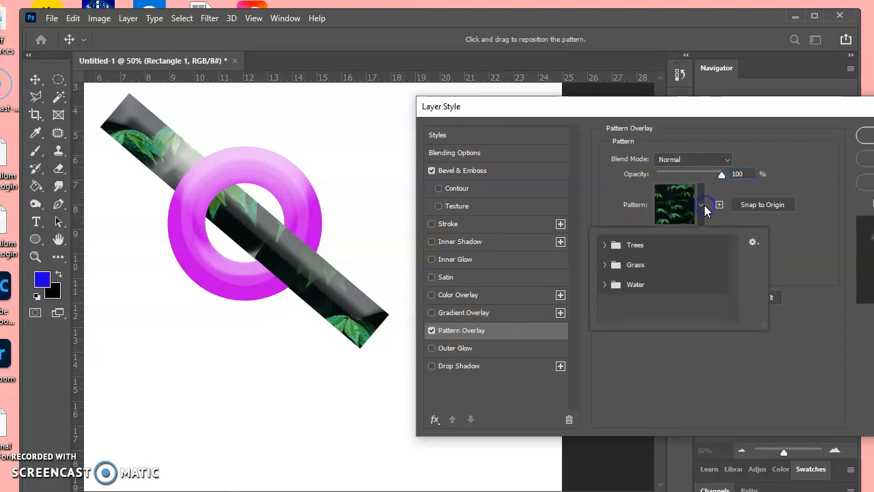
click(604, 284)
click(619, 305)
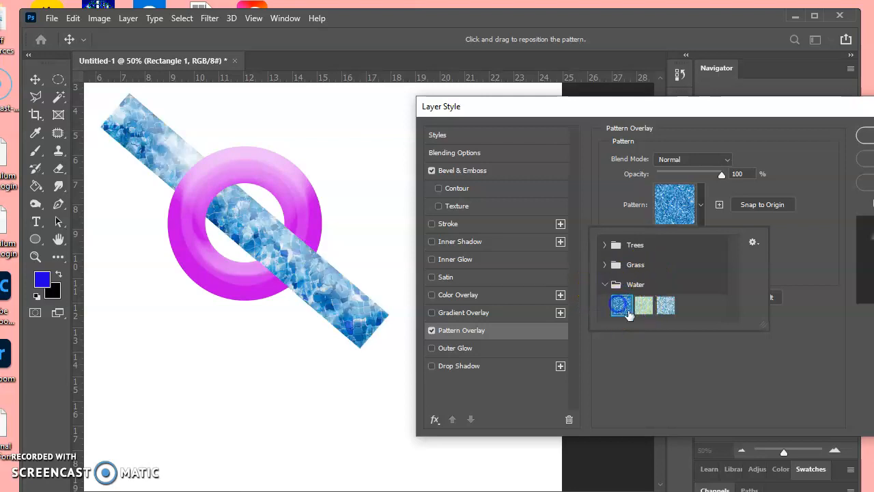
click(644, 307)
click(666, 305)
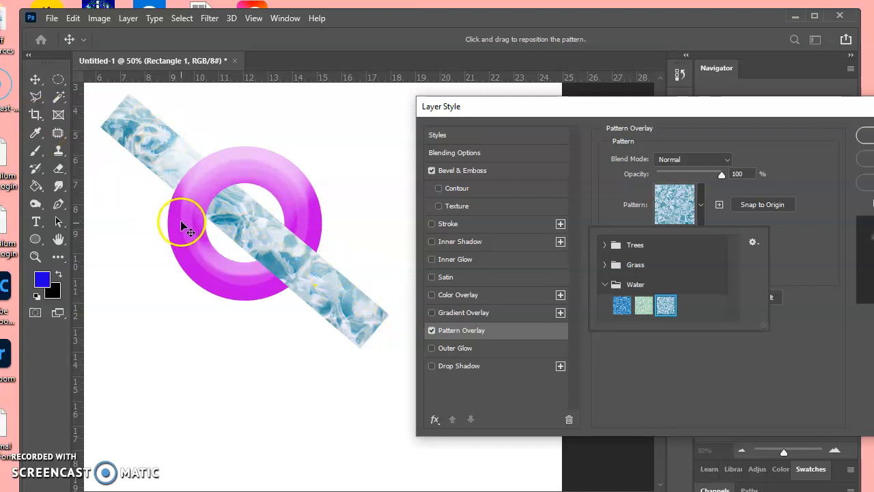
drag(135, 130, 111, 145)
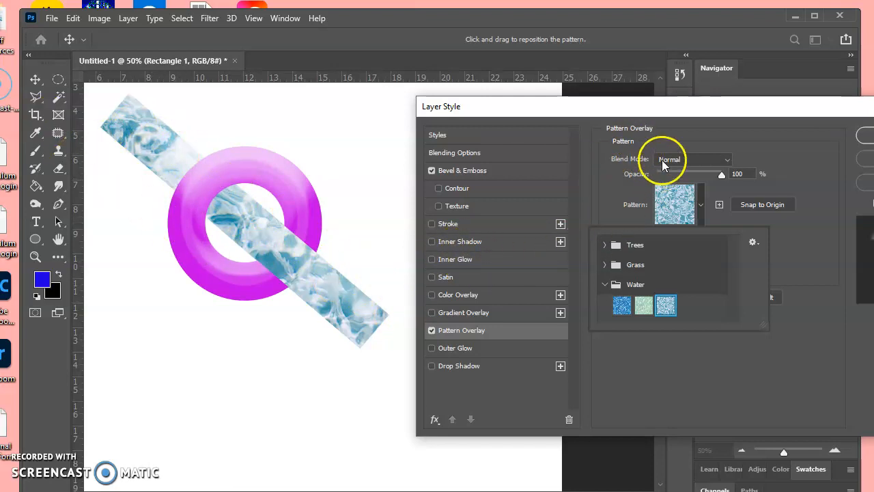
Set the bar's Pattern Overlay blend mode to Color Dodge and apply the layer style
click(672, 160)
click(681, 159)
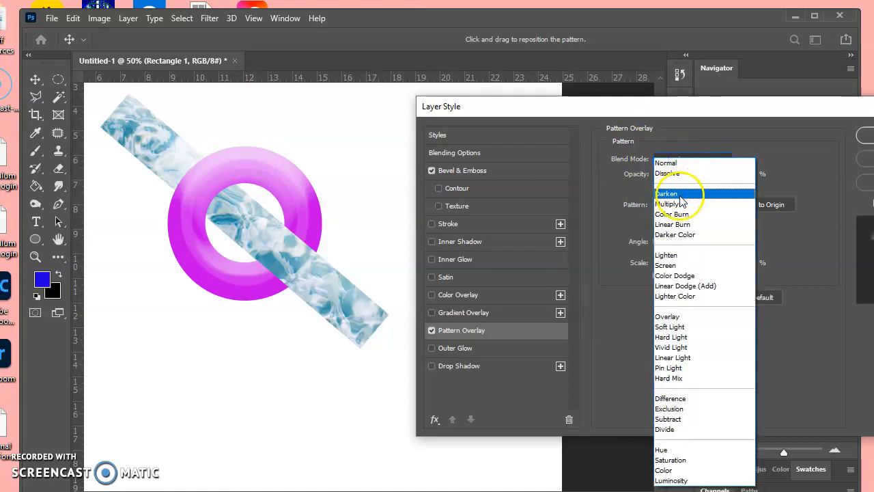
click(678, 193)
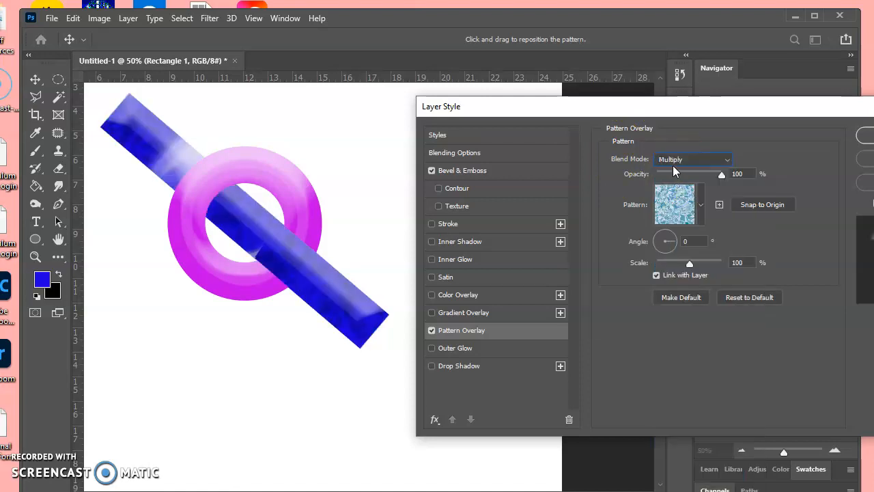
scroll(673, 165, down, 2)
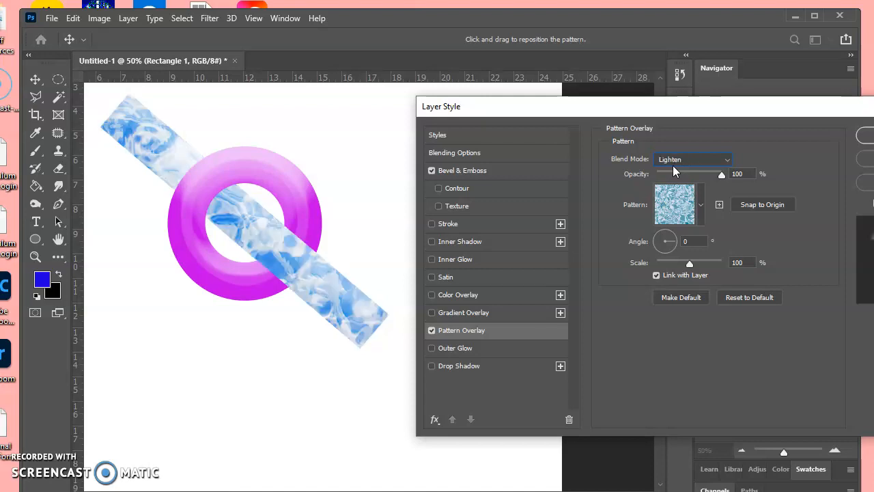
scroll(672, 166, down, 1)
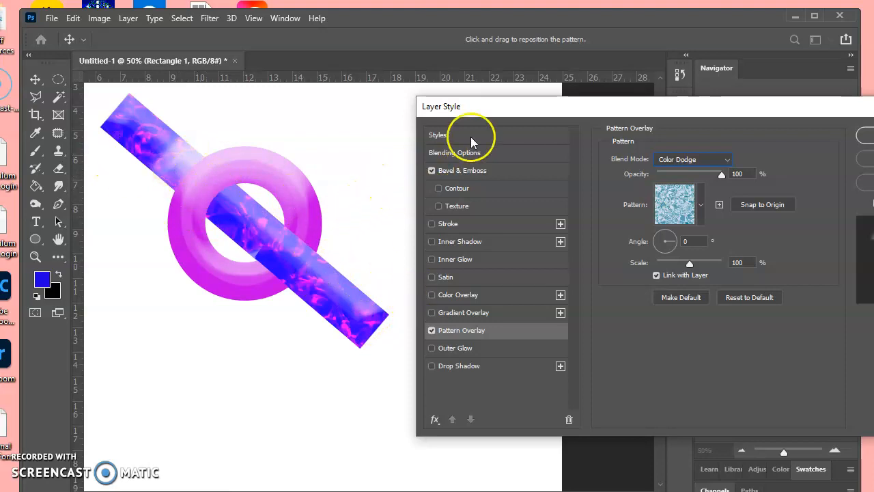
drag(508, 108, 343, 109)
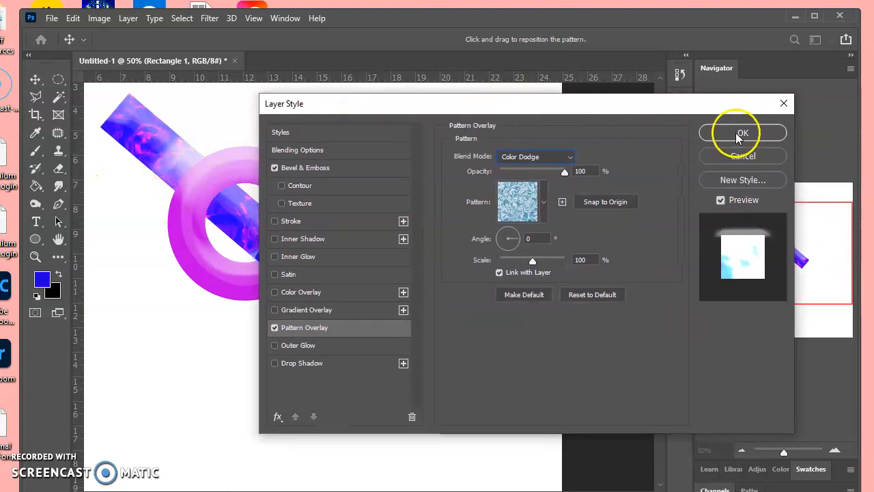
click(732, 135)
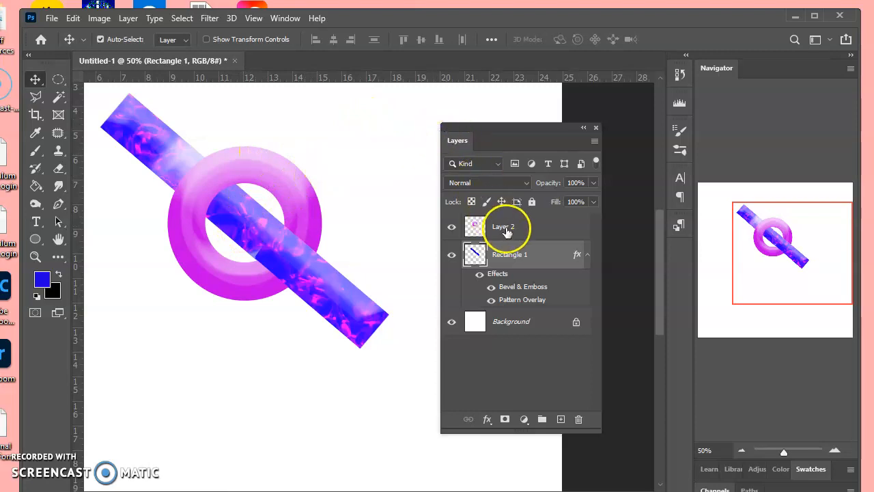
Merge the ring layer and the Rectangle 1 bar layer into one layer
click(506, 229)
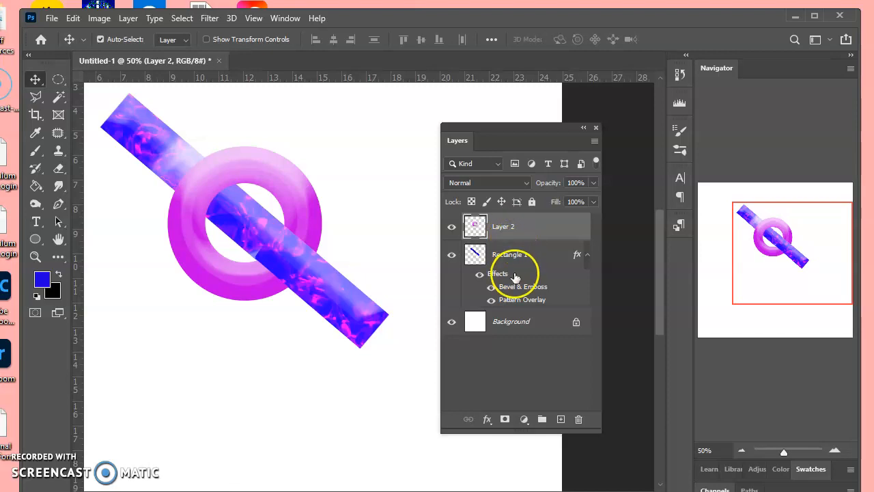
shift+click(516, 277)
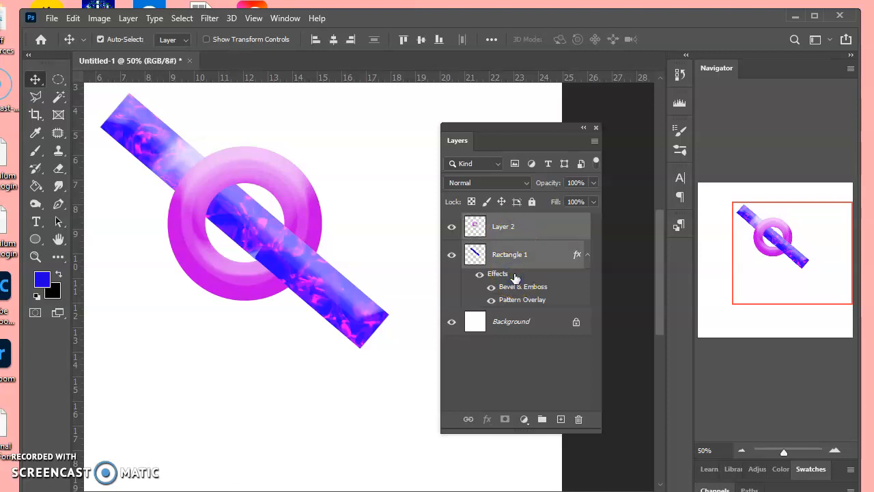
key(ctrl+e)
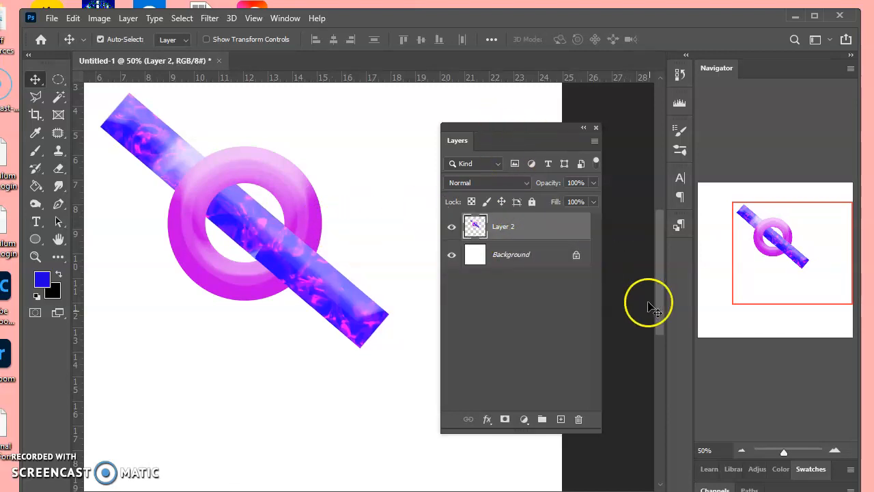
Move the merged ring and bar to the lower left of the canvas
click(741, 452)
click(740, 451)
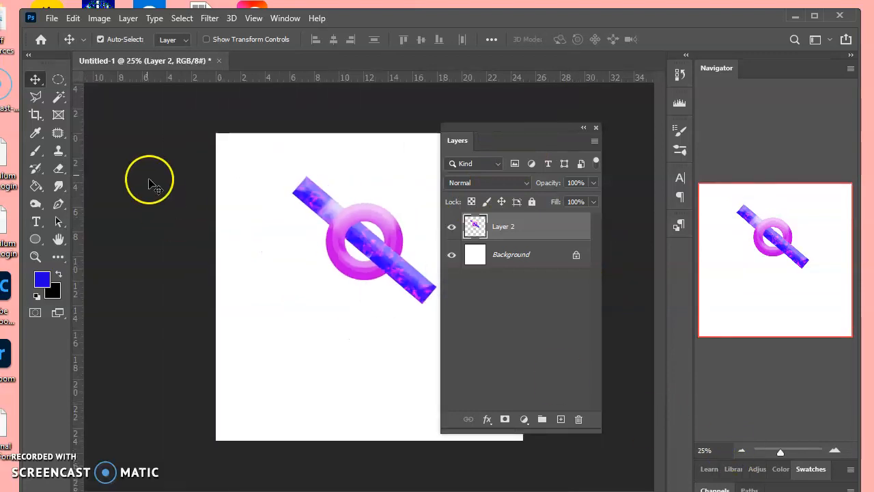
drag(352, 215, 290, 347)
drag(467, 133, 503, 144)
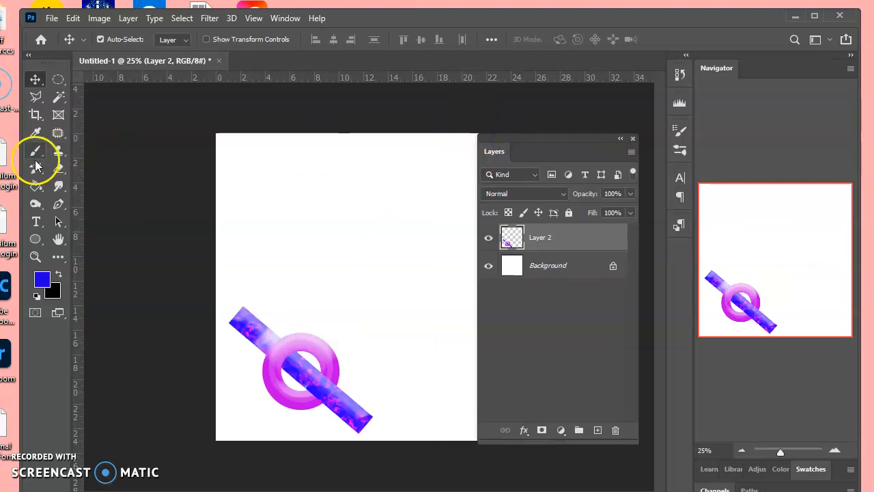
Activate the Ellipse tool and set the foreground colour to pink #e061f3
click(35, 239)
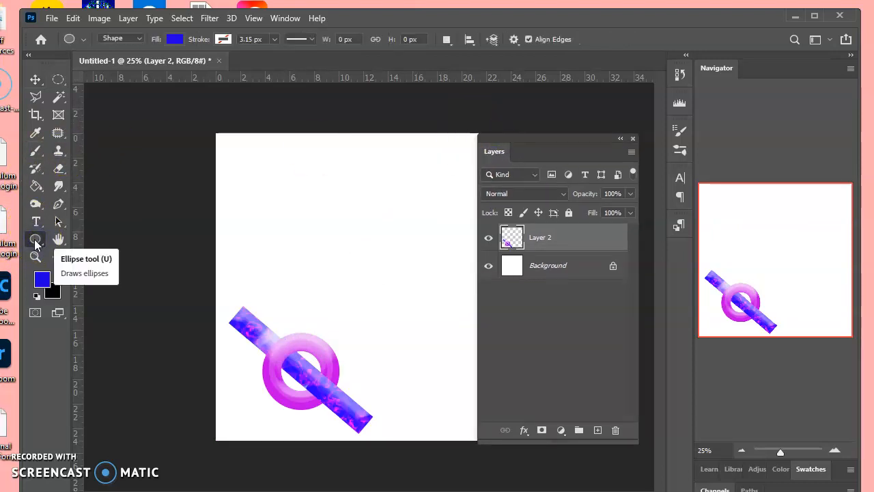
click(49, 292)
click(461, 139)
click(374, 116)
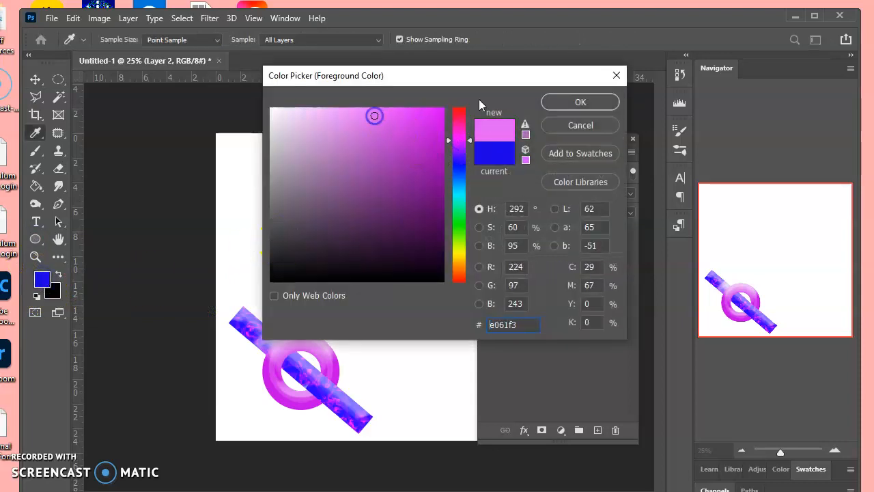
click(580, 104)
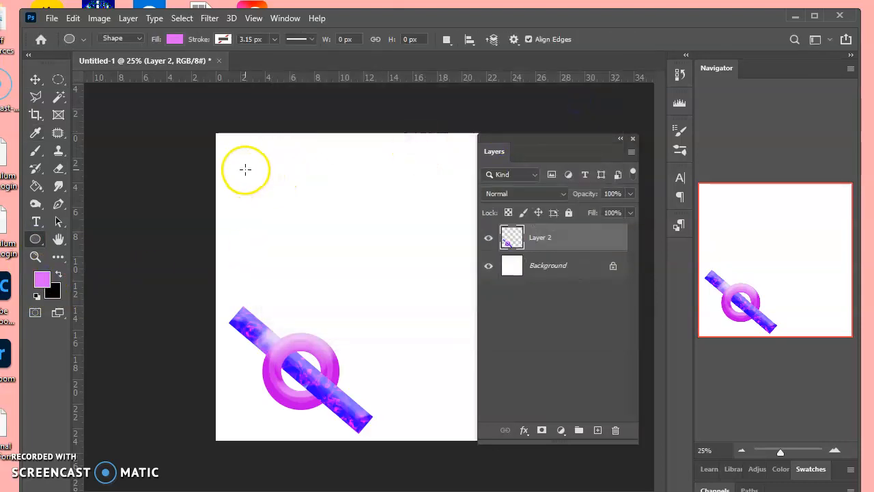
Draw a pink circle about 408 px wide in the upper-left area of the canvas and rasterize its layer
drag(249, 165, 317, 235)
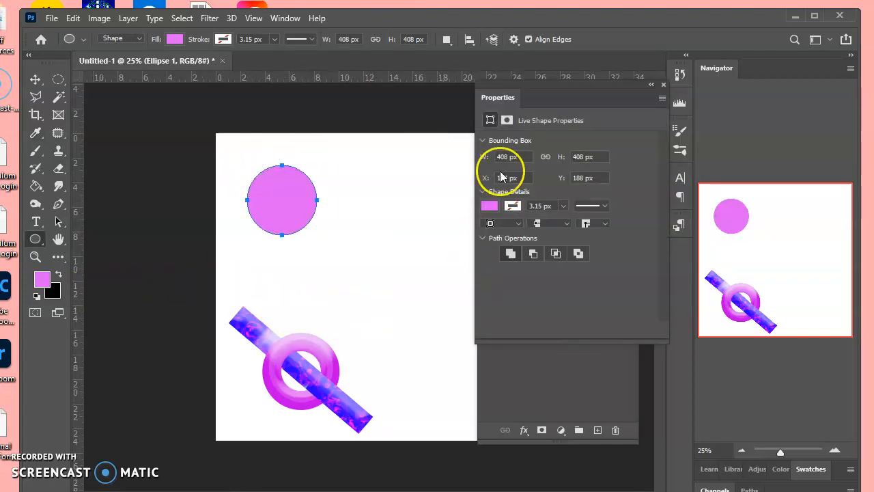
click(661, 86)
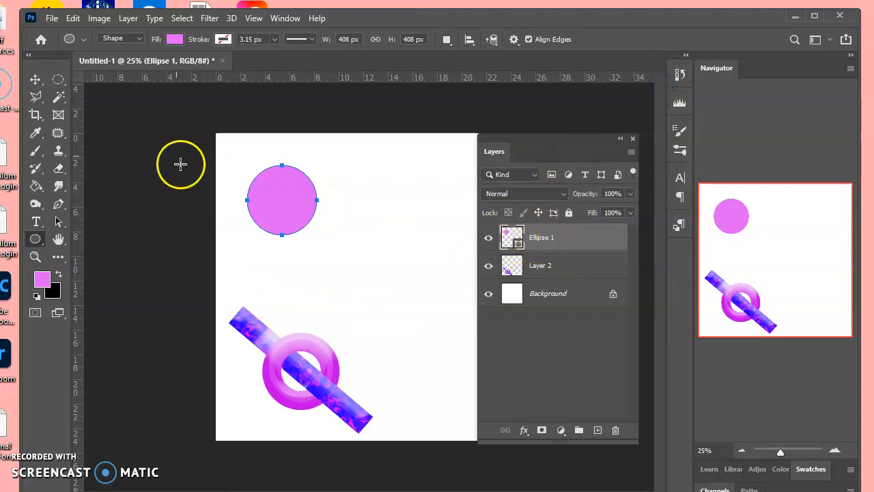
click(99, 18)
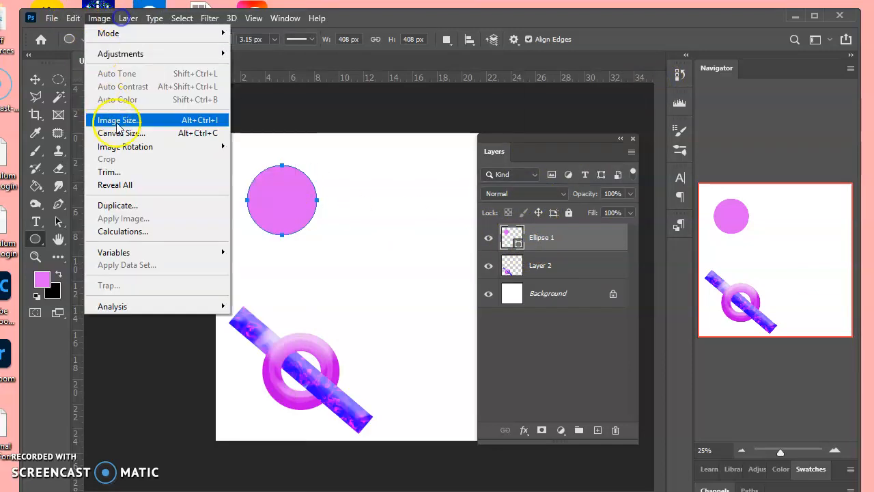
mouse_move(128, 19)
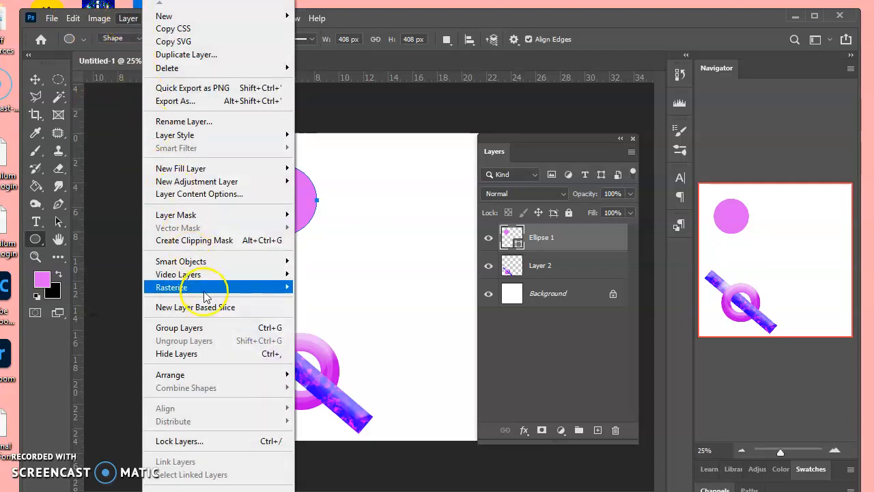
mouse_move(234, 287)
click(316, 300)
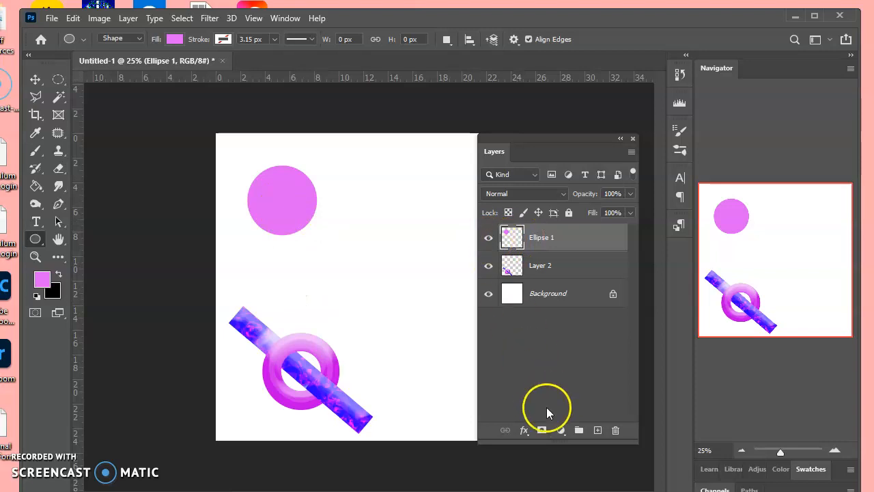
Add a Drop Shadow to the circle with angle 95°, distance 28 px, spread 27% and size 27 px
click(524, 430)
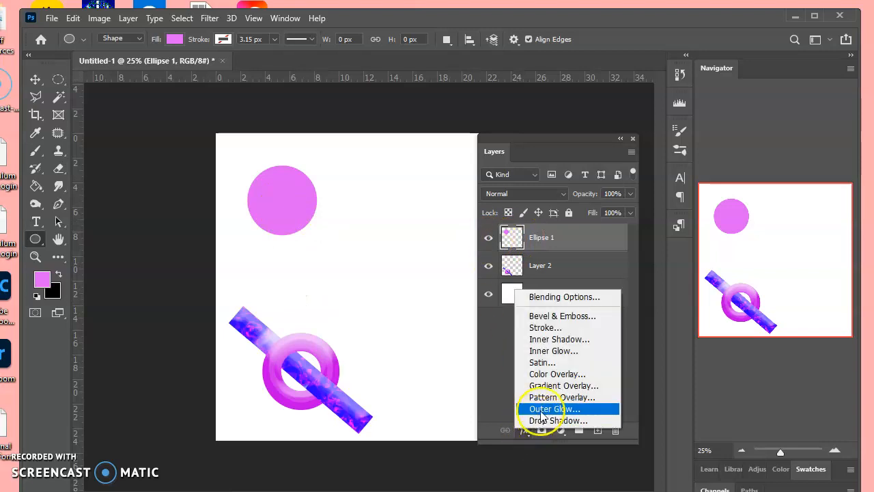
click(544, 418)
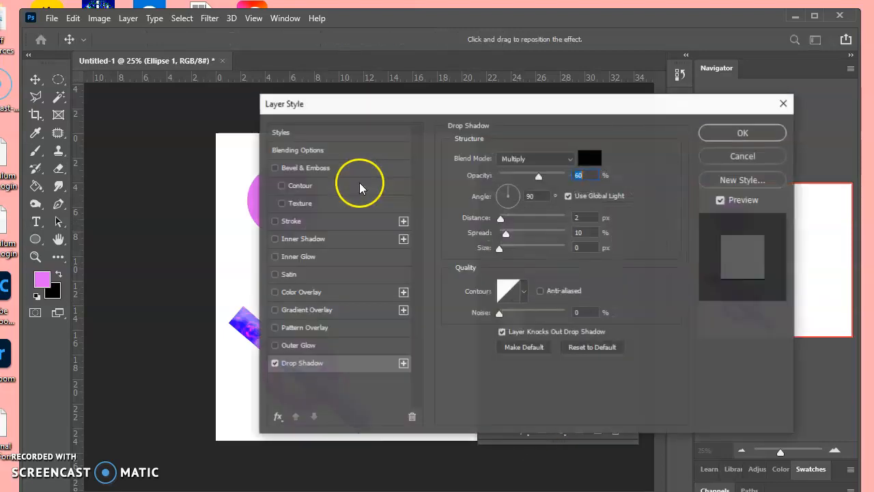
drag(311, 104, 427, 95)
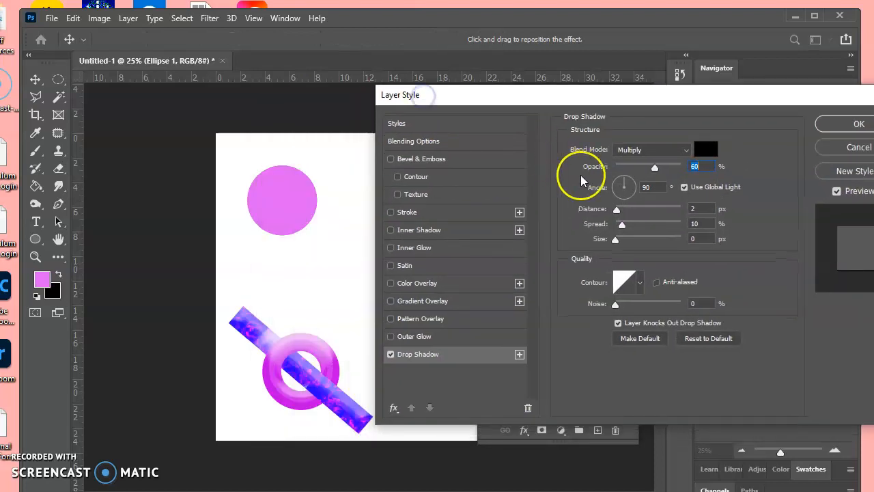
mouse_move(616, 209)
mouse_down()
mouse_move(678, 205)
mouse_move(622, 202)
mouse_up()
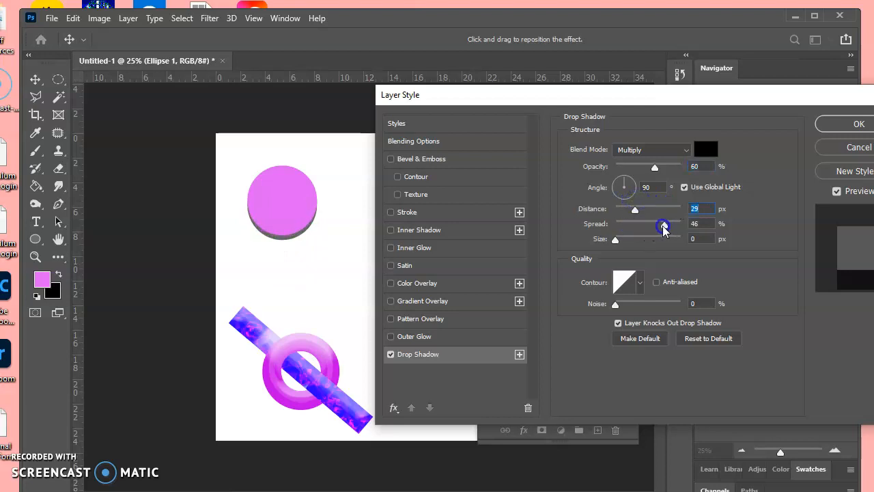
drag(632, 241, 636, 218)
mouse_move(626, 175)
mouse_down()
mouse_move(638, 196)
mouse_move(610, 197)
mouse_move(620, 185)
mouse_up()
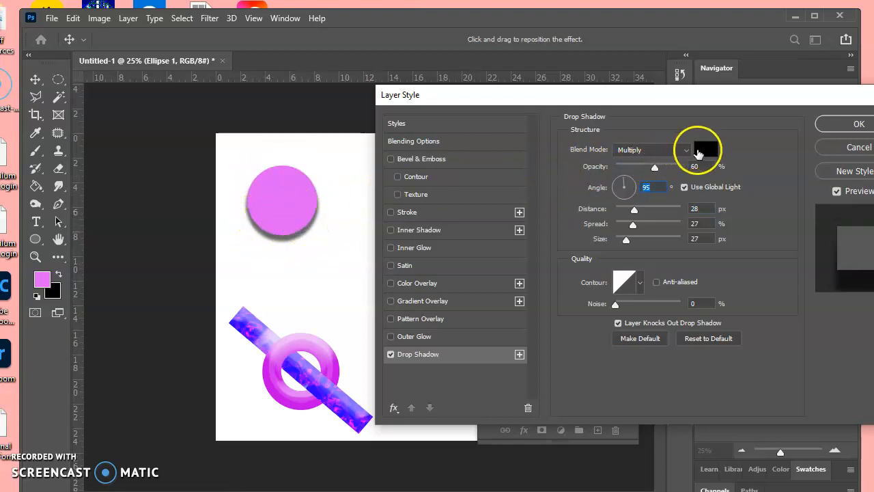
Set the drop shadow colour to dark blue #081778 and apply the layer style
click(697, 157)
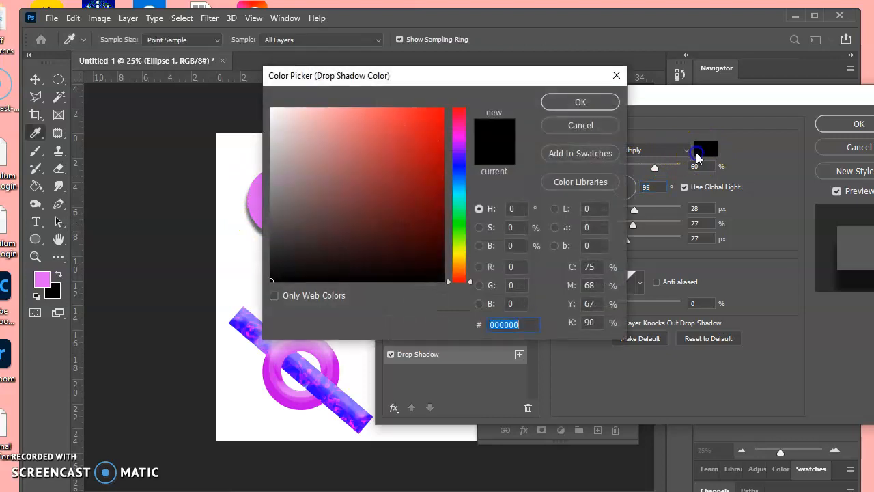
click(463, 172)
click(431, 193)
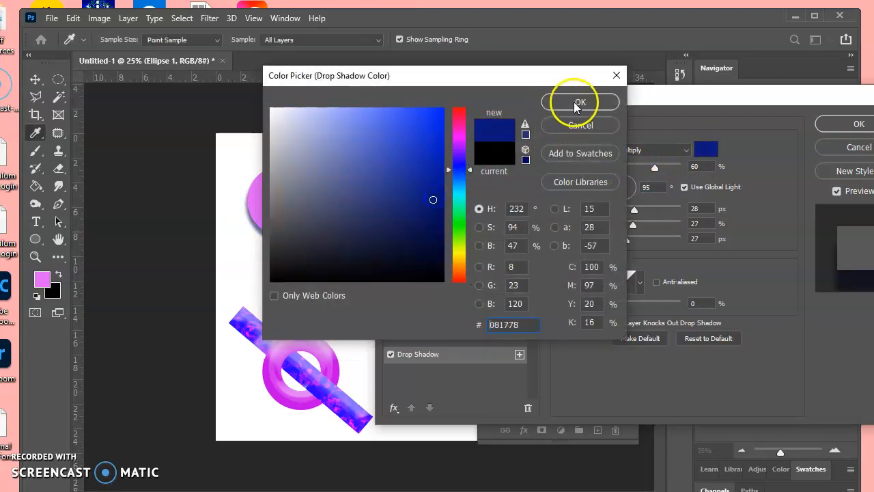
click(577, 102)
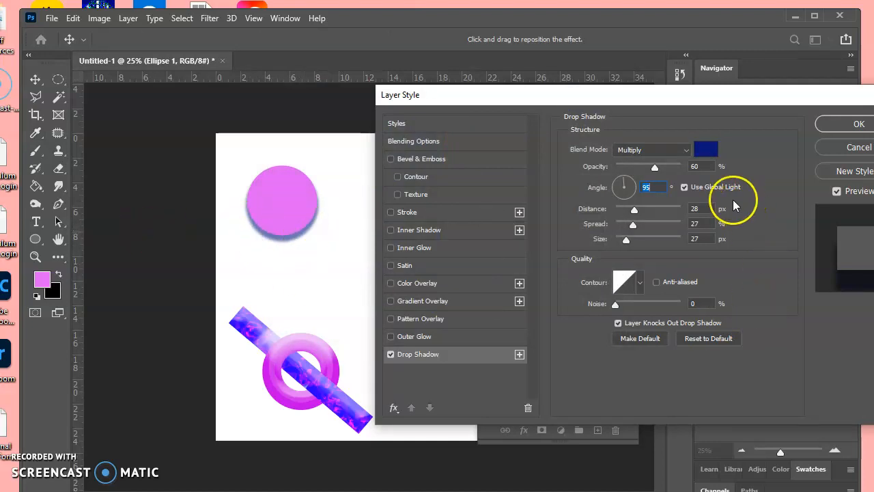
click(836, 124)
Move the circle slightly down the canvas and place two overlapping copies of it up and to its right
click(36, 79)
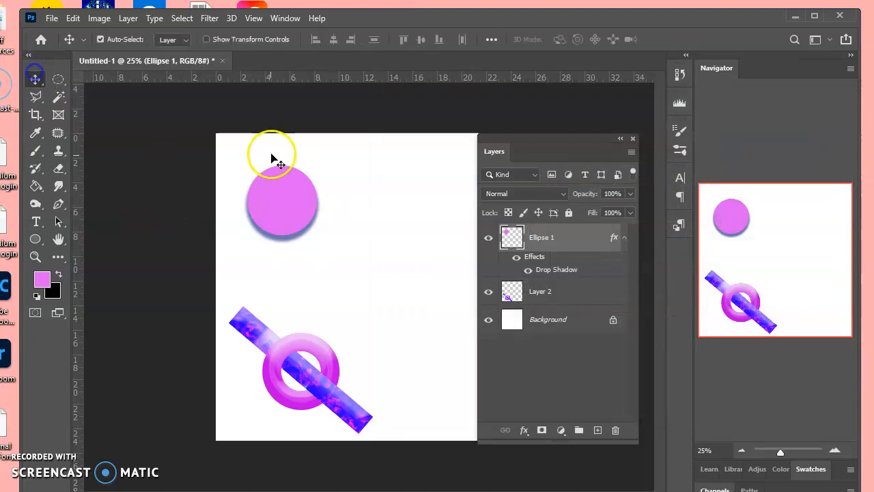
drag(275, 191, 280, 232)
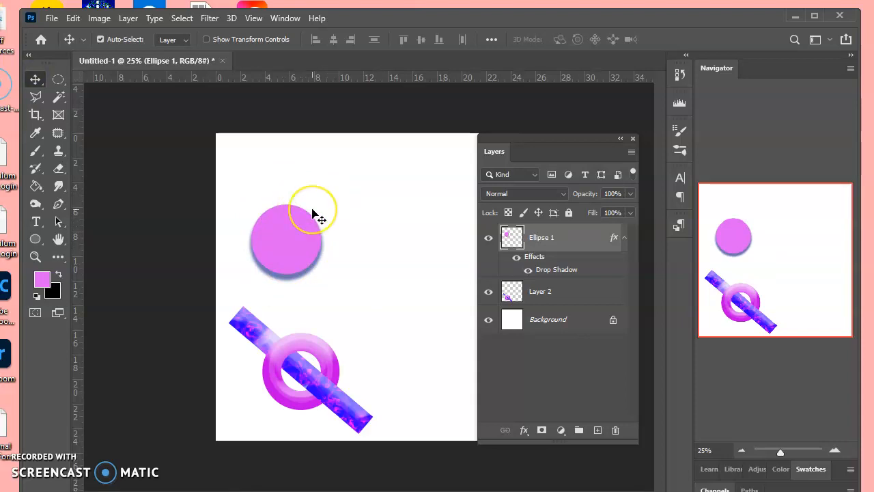
mouse_move(312, 211)
mouse_down()
mouse_move(293, 230)
mouse_move(312, 197)
mouse_move(307, 212)
mouse_up()
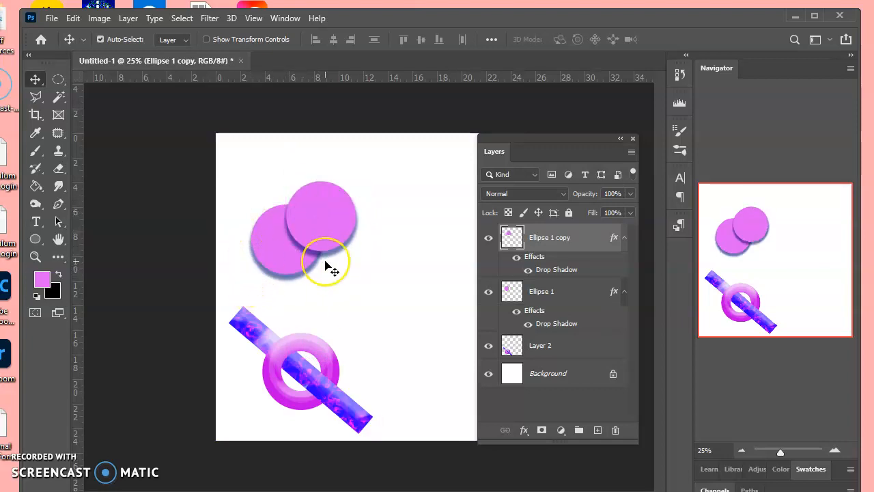
drag(328, 266, 394, 186)
Scale the newest circle copy to about 144.61% and place it in the canvas's upper-left corner, overlapping the other circles
key(ctrl+t)
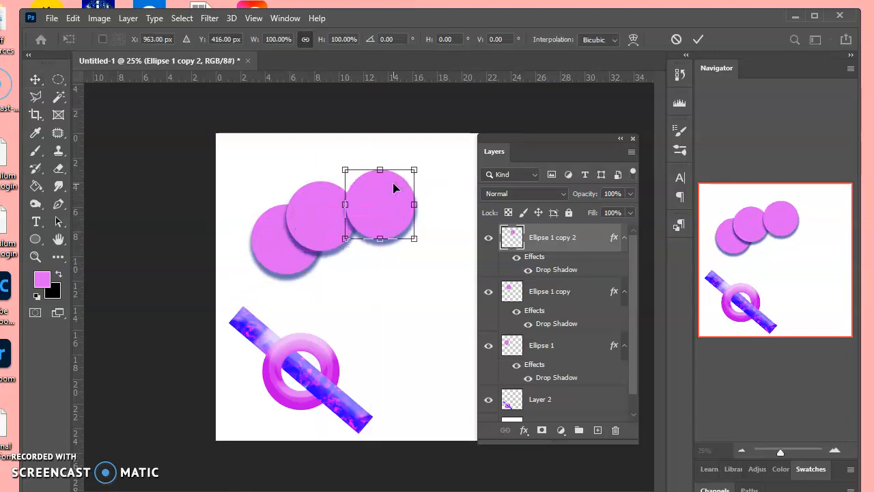
drag(345, 170, 288, 125)
drag(355, 165, 263, 168)
drag(201, 120, 220, 138)
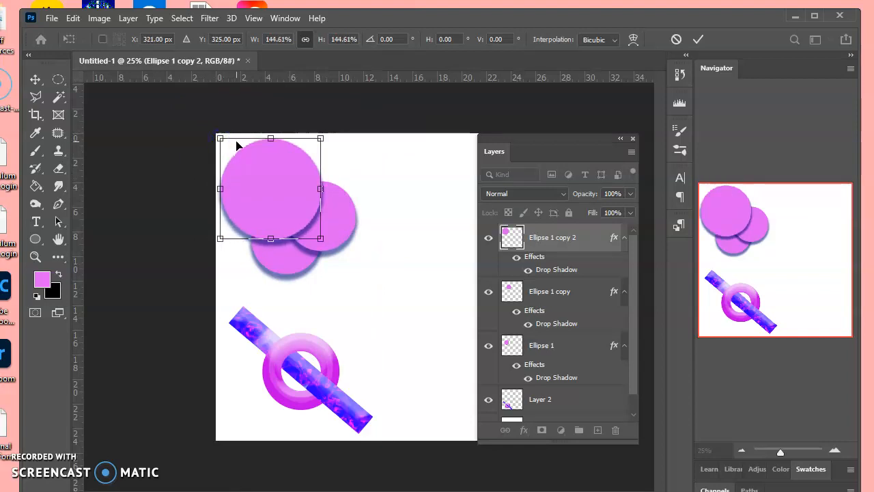
key(Return)
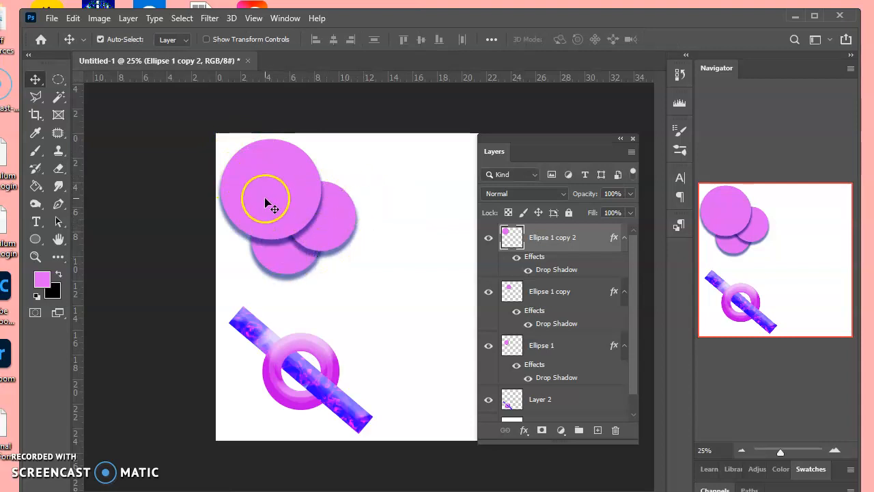
On the Background layer, make a rectangular selection from the canvas's upper-left corner that encloses all three circles
scroll(631, 334, down, 1)
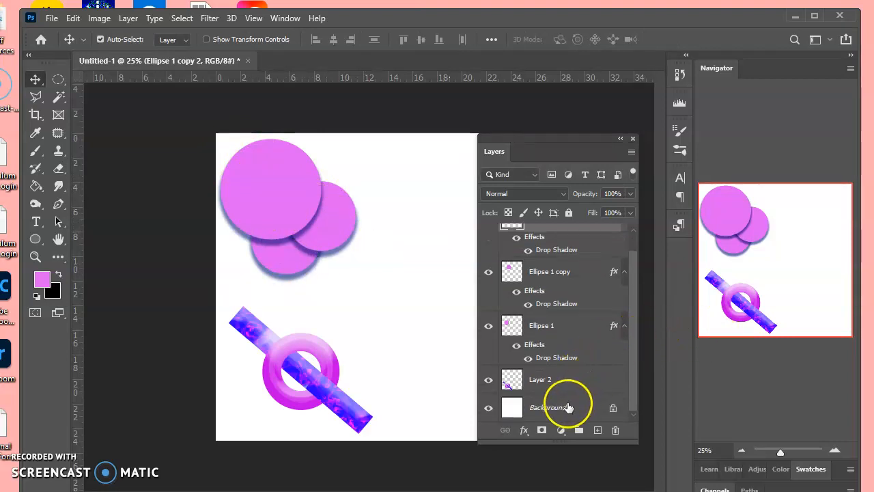
click(568, 407)
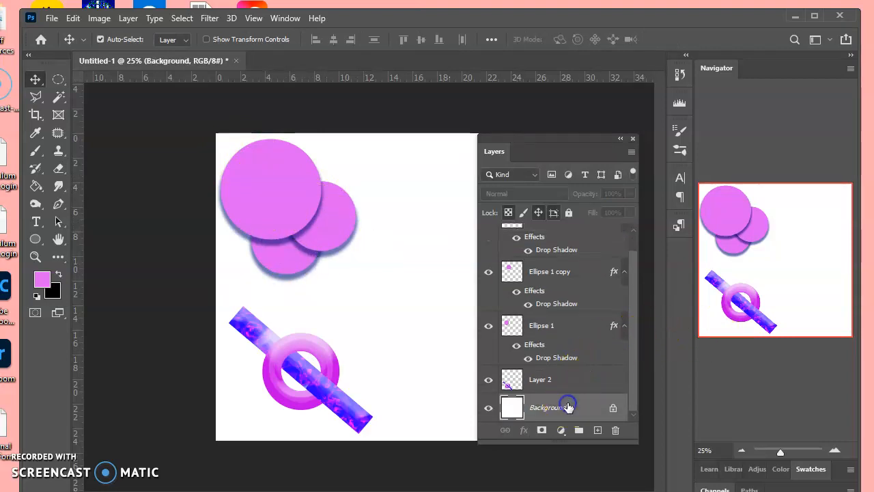
click(59, 79)
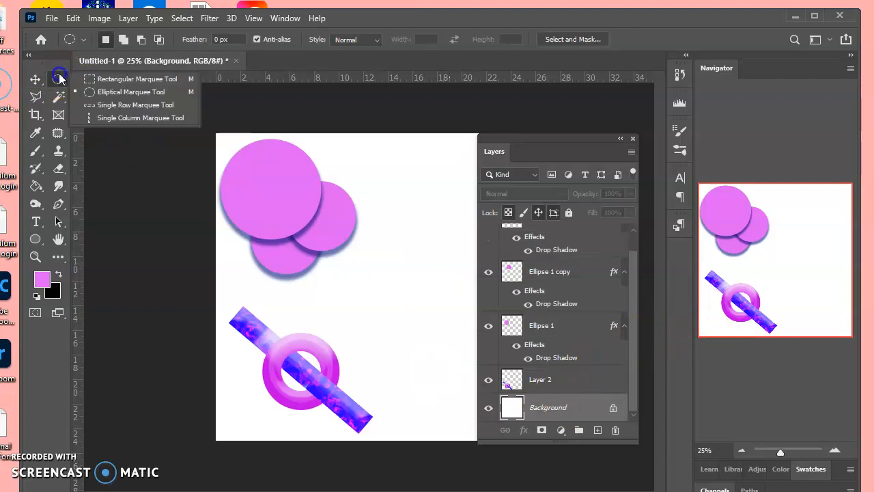
click(104, 82)
drag(429, 292, 193, 122)
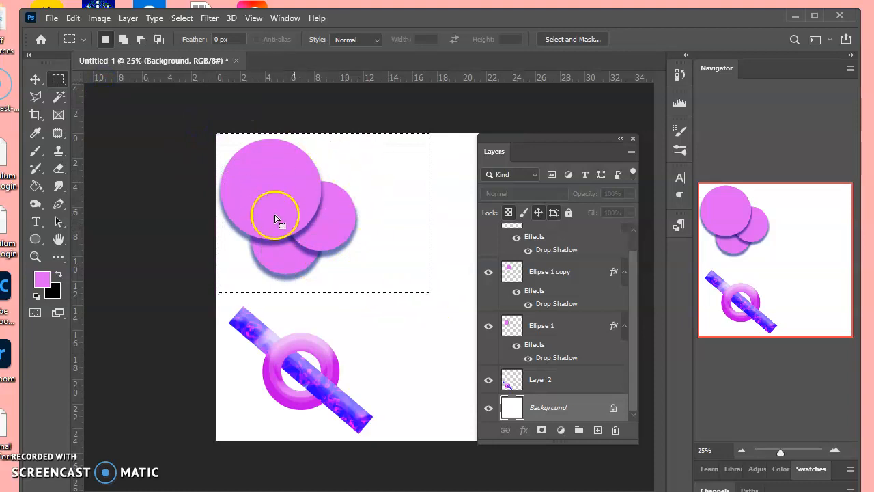
Fill the selected rectangle on the Background layer with the pink foreground colour using the Paint Bucket, and deselect
click(33, 187)
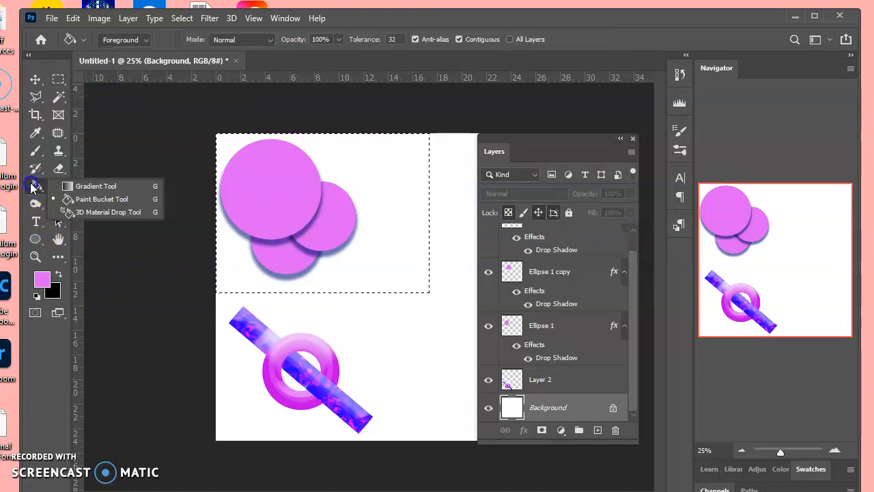
click(71, 199)
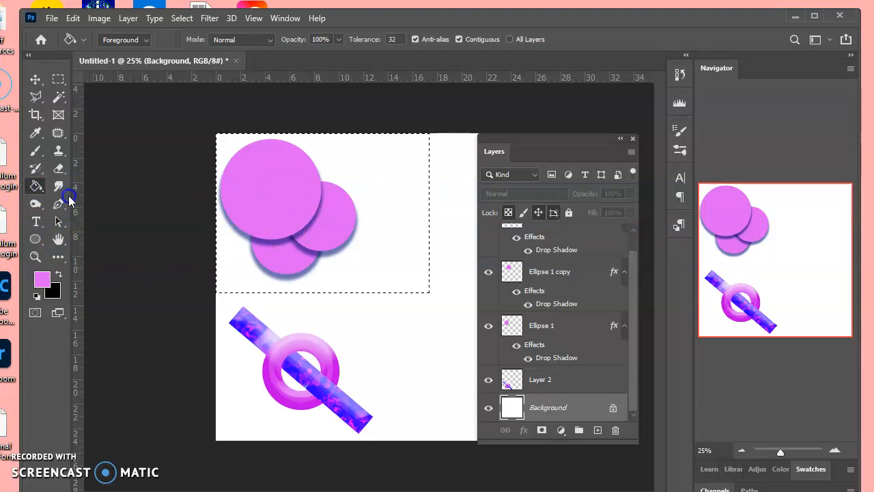
click(385, 189)
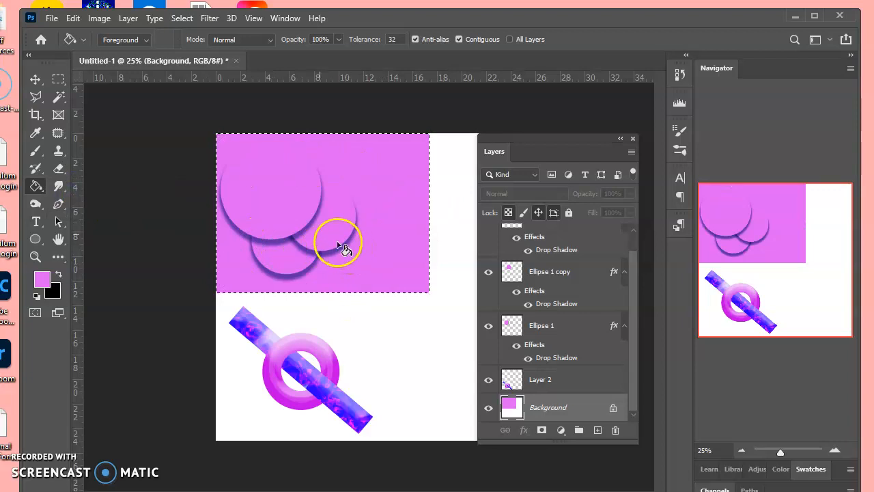
key(ctrl+d)
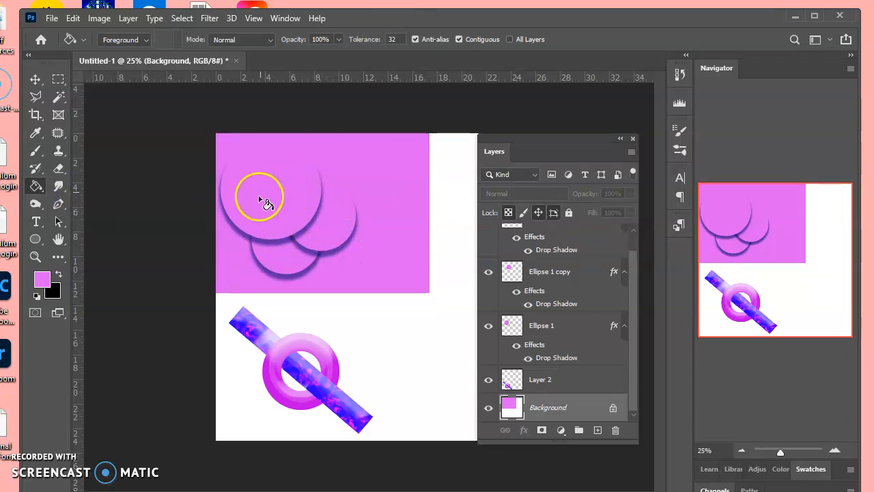
Select the large circle's layer on the canvas and dock the Layers panel below the Navigator
click(35, 78)
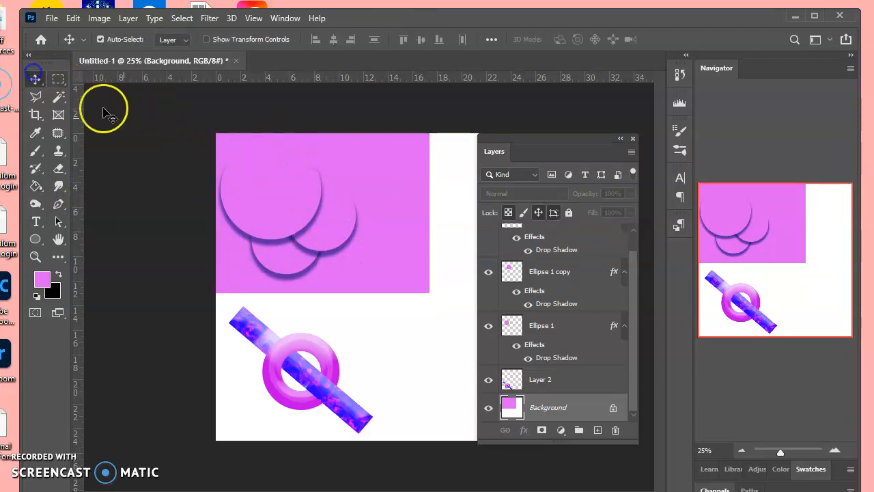
alt+click(239, 167)
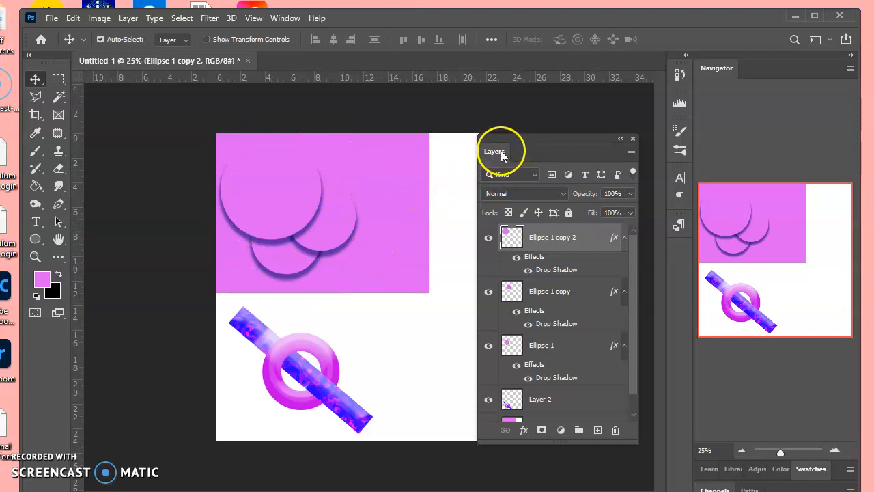
drag(498, 134, 722, 452)
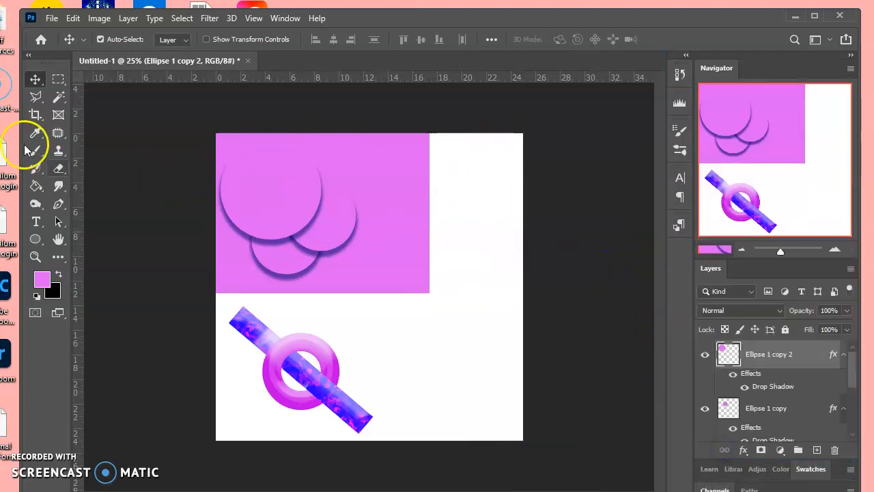
Activate the Custom Shape tool and choose the solid crescent moon shape
click(36, 239)
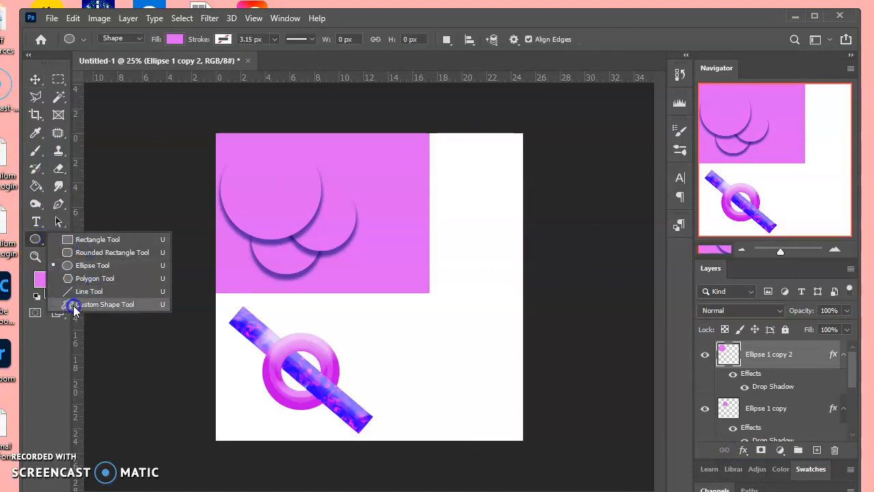
click(101, 304)
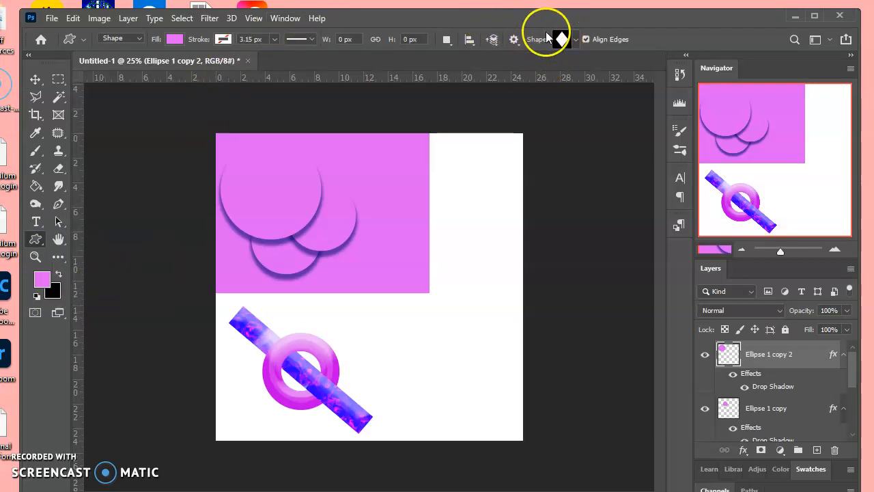
click(575, 40)
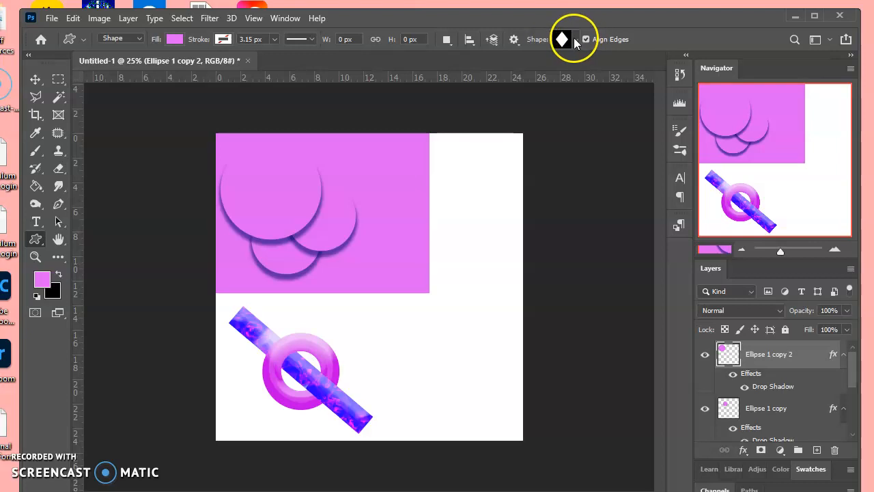
scroll(582, 88, down, 6)
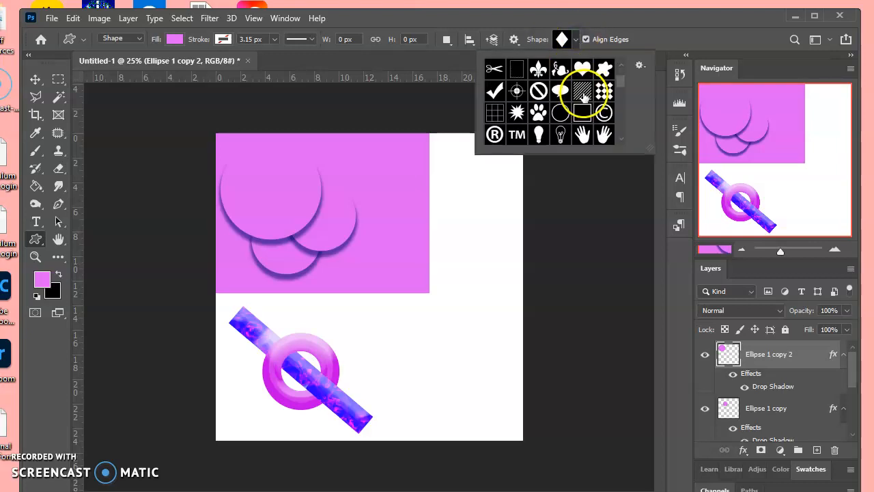
scroll(571, 101, down, 3)
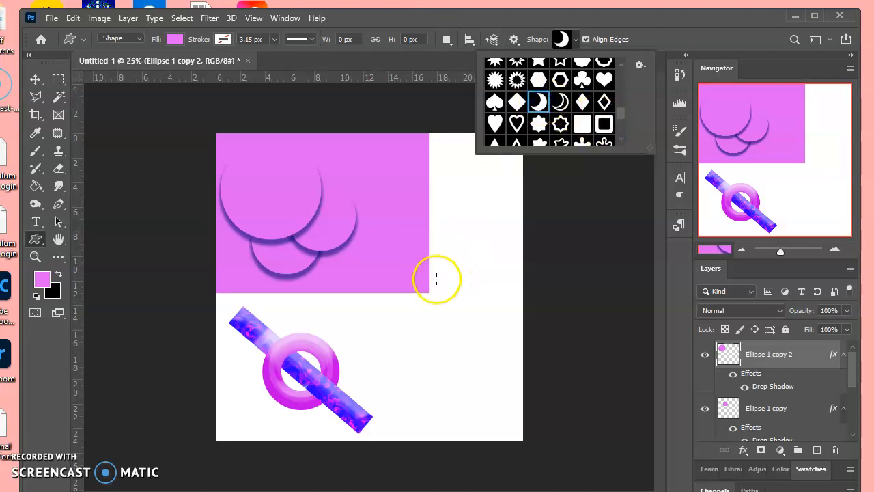
Set the foreground colour to light blue and draw a crescent moon about 676 by 640 px at the pink rectangle's lower-right corner
click(48, 283)
click(460, 183)
click(555, 101)
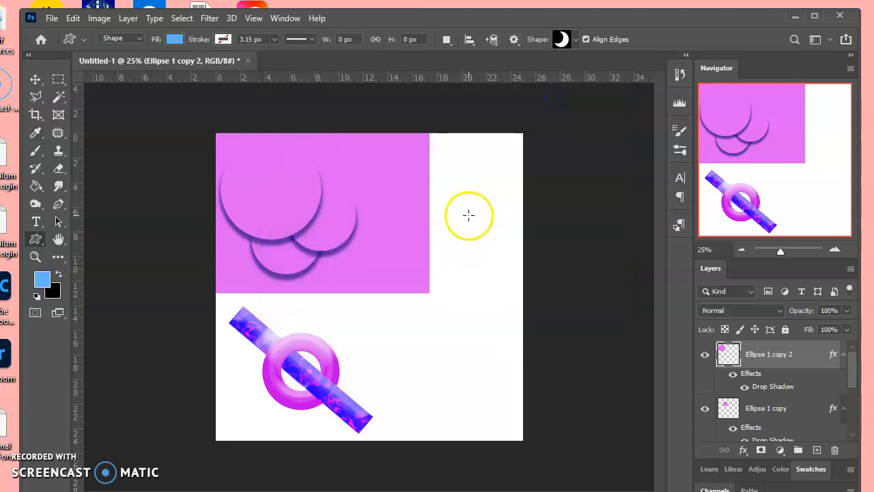
drag(389, 230, 503, 340)
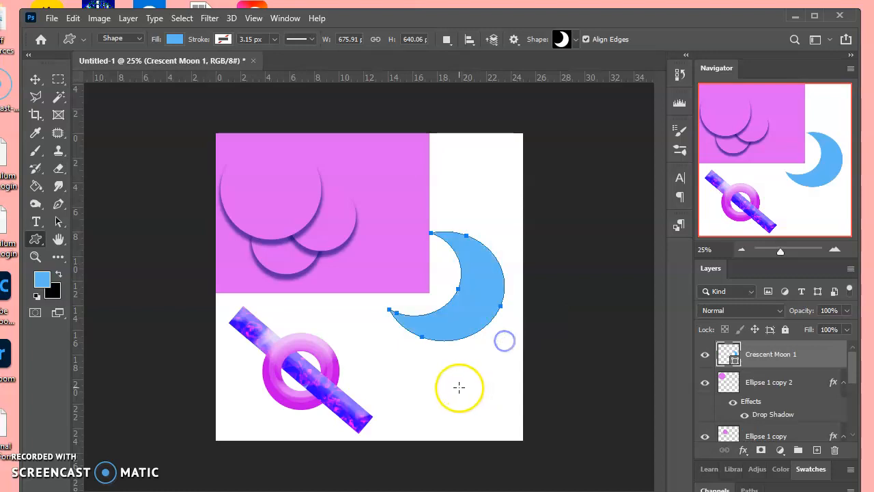
Rasterize the crescent moon shape and move it up and left so it overlaps the pink rectangle
click(32, 78)
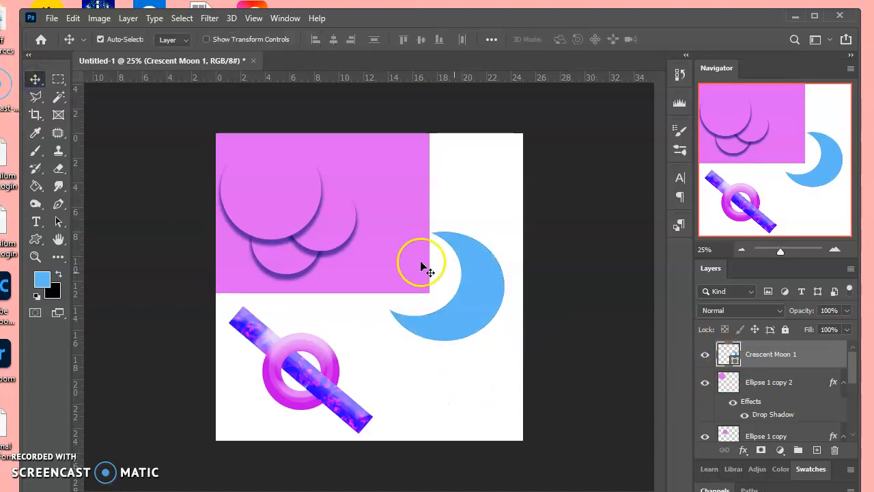
click(129, 19)
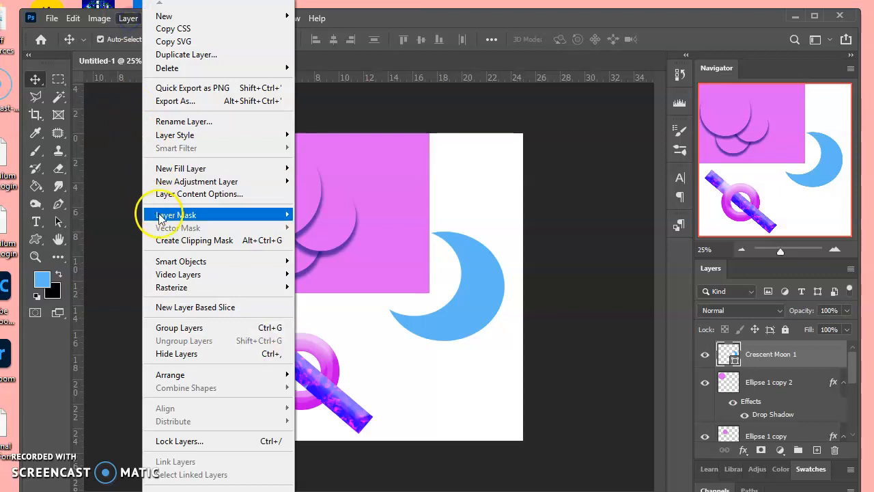
mouse_move(185, 288)
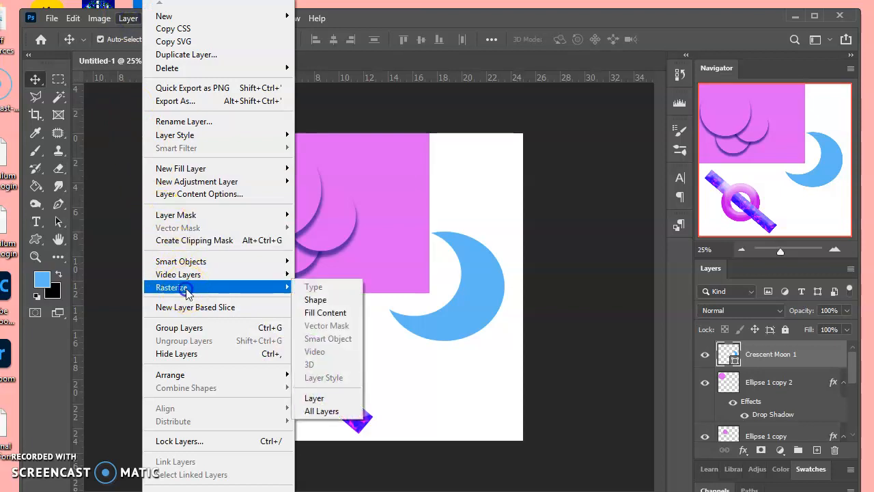
click(312, 298)
drag(464, 318, 424, 289)
Add a Gradient Overlay to the crescent moon using a cyan-to-violet-blue preset from Blues, with a 3° angle and 62% scale
drag(712, 271, 567, 168)
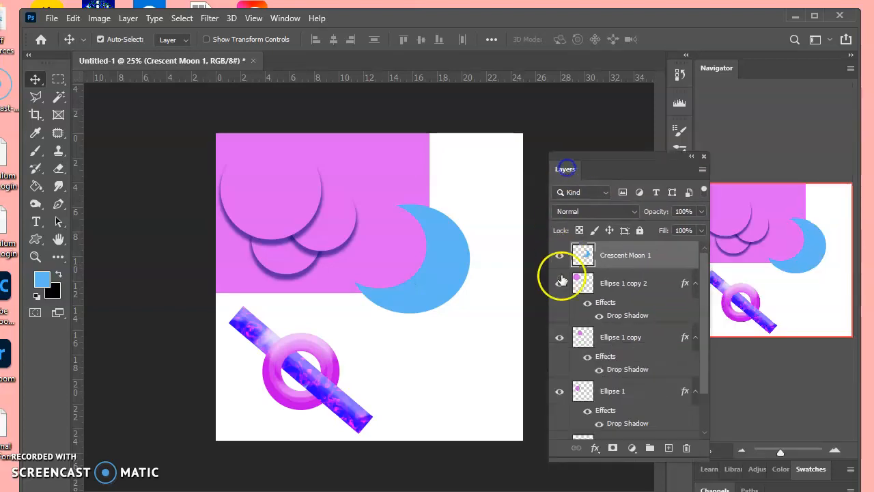
click(595, 450)
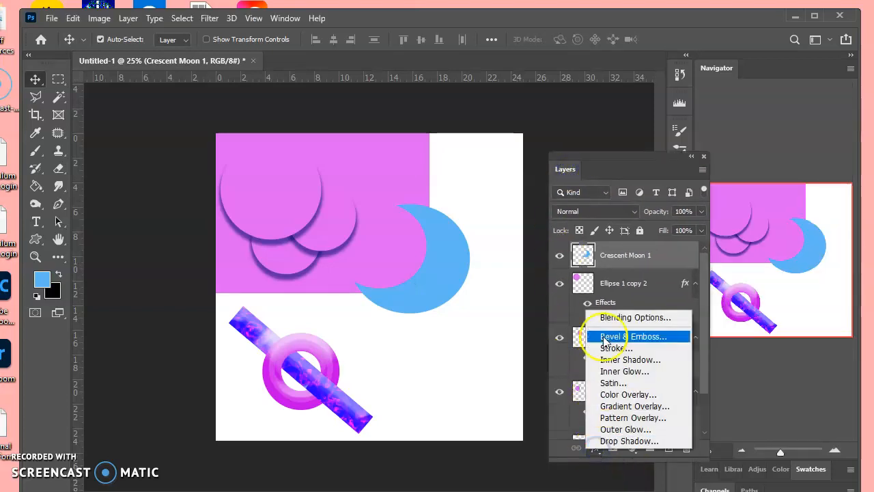
click(623, 407)
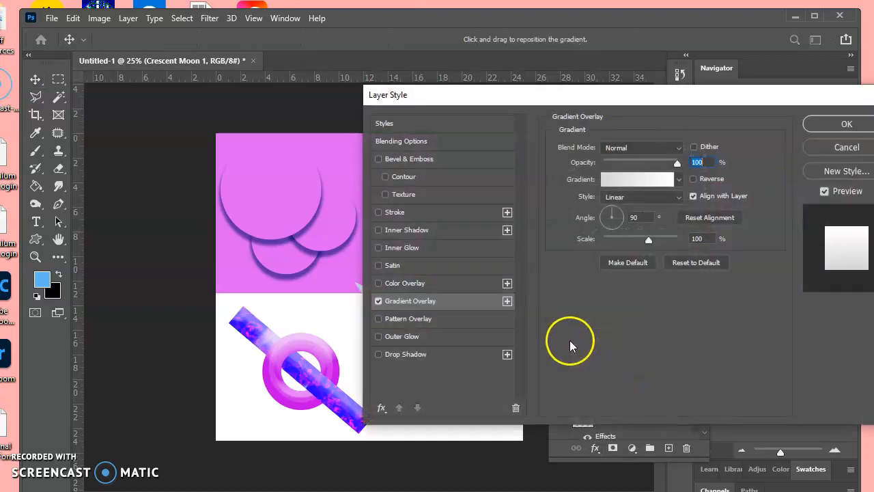
click(679, 179)
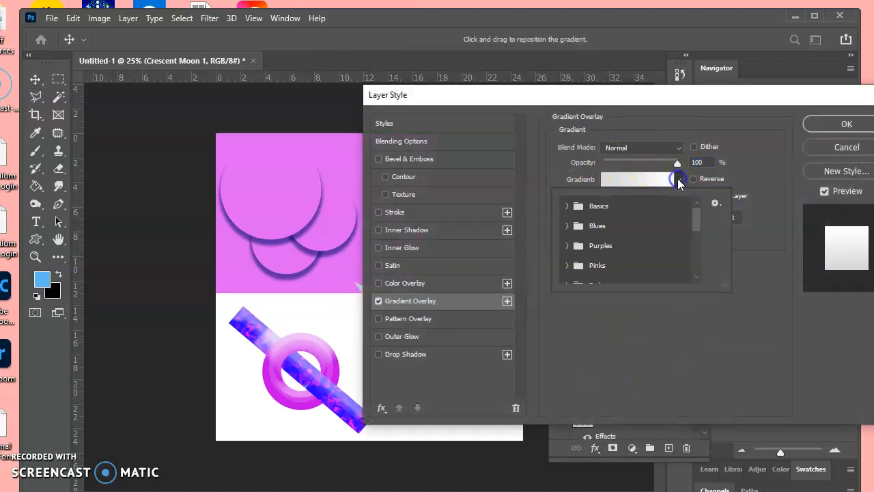
click(567, 226)
scroll(644, 260, down, 2)
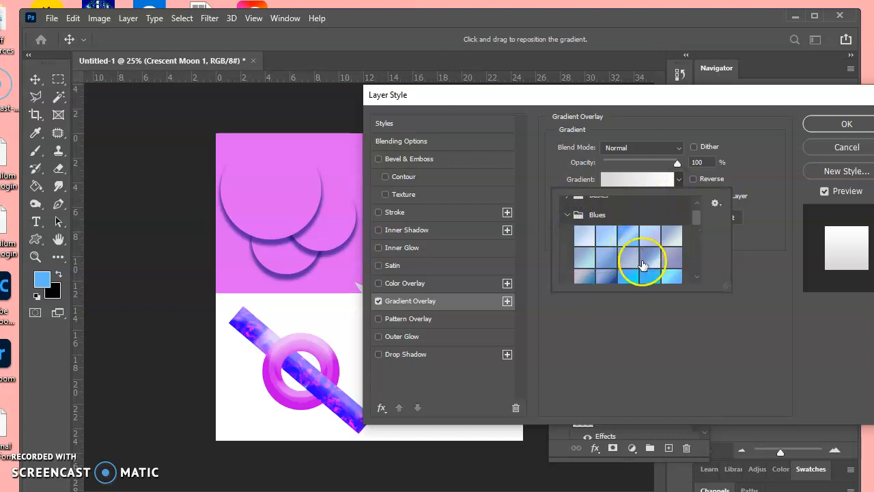
click(651, 268)
drag(516, 95, 630, 95)
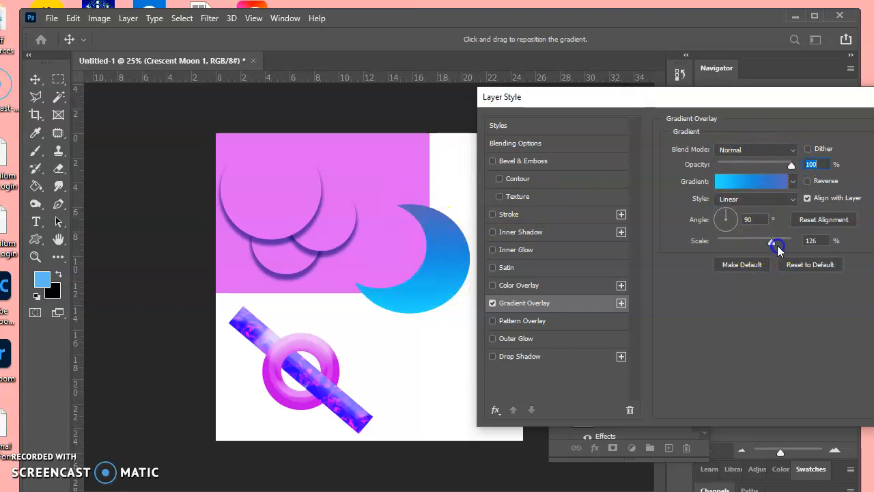
drag(778, 240, 746, 219)
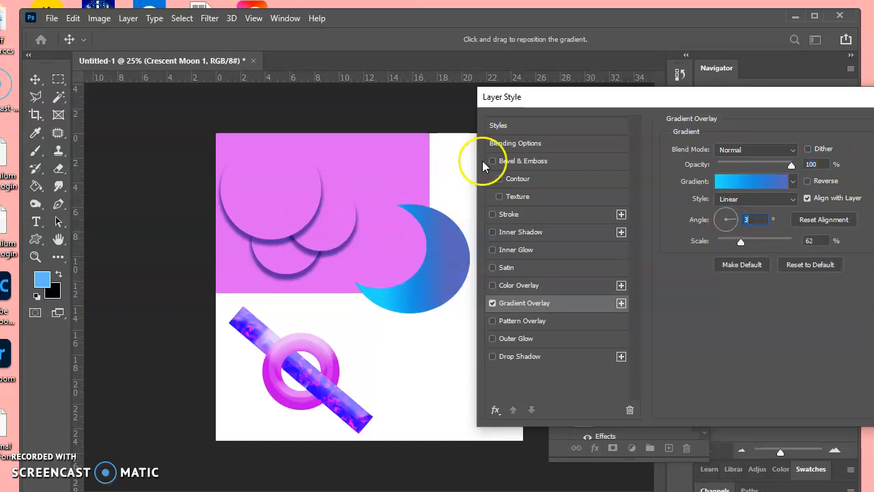
Add Bevel & Emboss with 272% depth, 46 px size and 11 px soften, plus a Drop Shadow at 85 px distance, to the moon
click(519, 162)
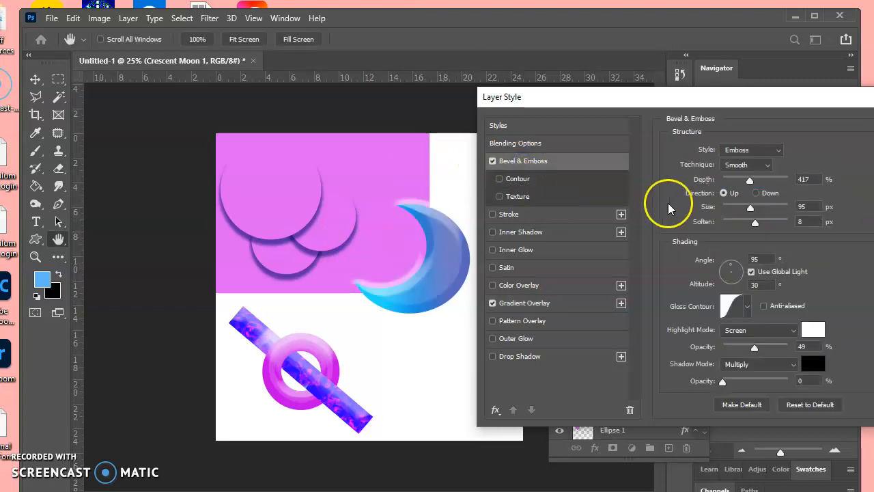
drag(749, 180, 769, 223)
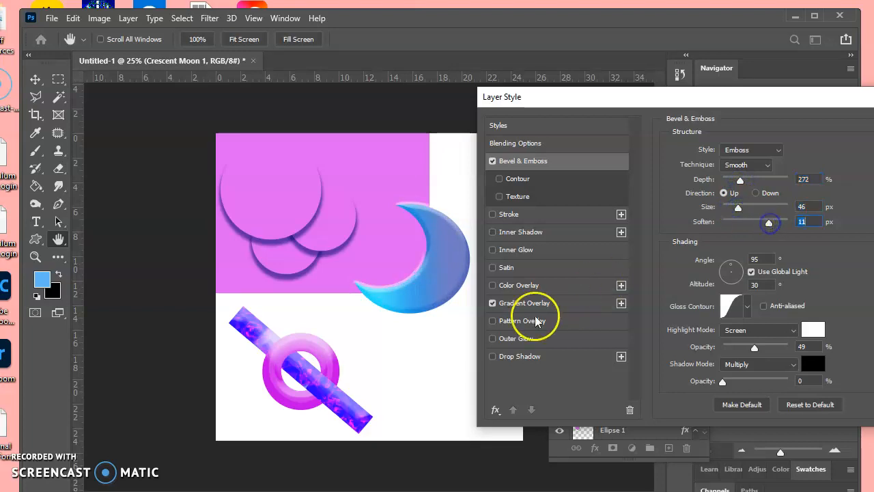
click(542, 356)
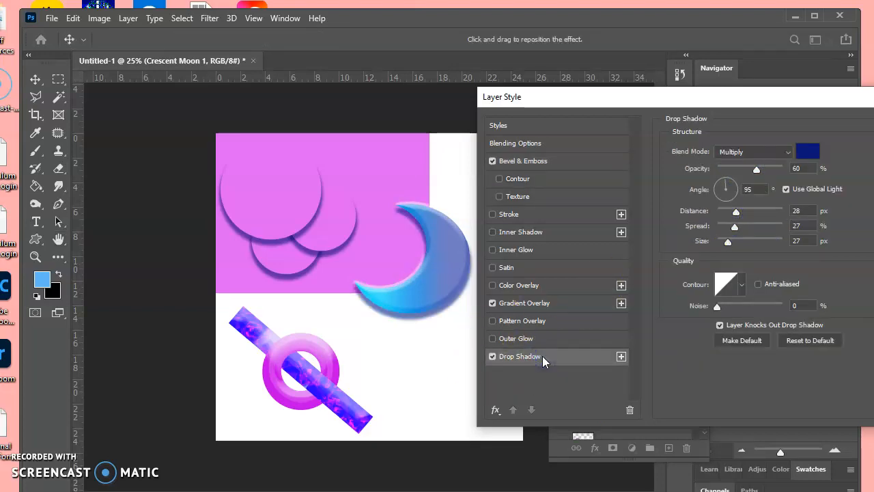
drag(736, 210, 764, 215)
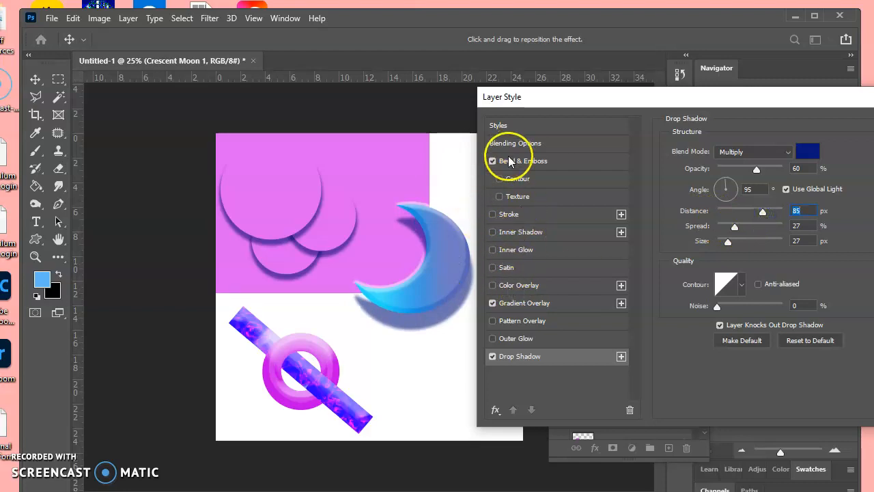
Add a 16 px yellow inside Stroke at 13% opacity to the moon and apply the layer style
click(531, 216)
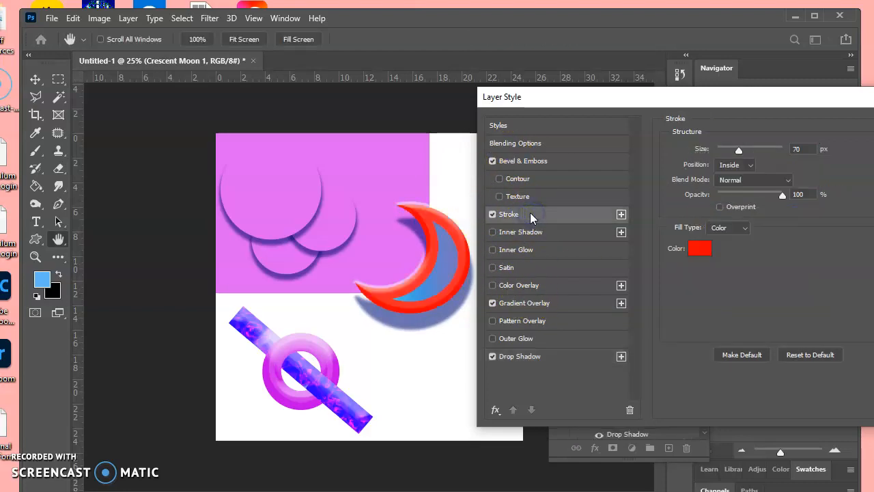
mouse_move(738, 150)
mouse_down()
mouse_move(718, 150)
mouse_move(725, 154)
mouse_up()
click(698, 249)
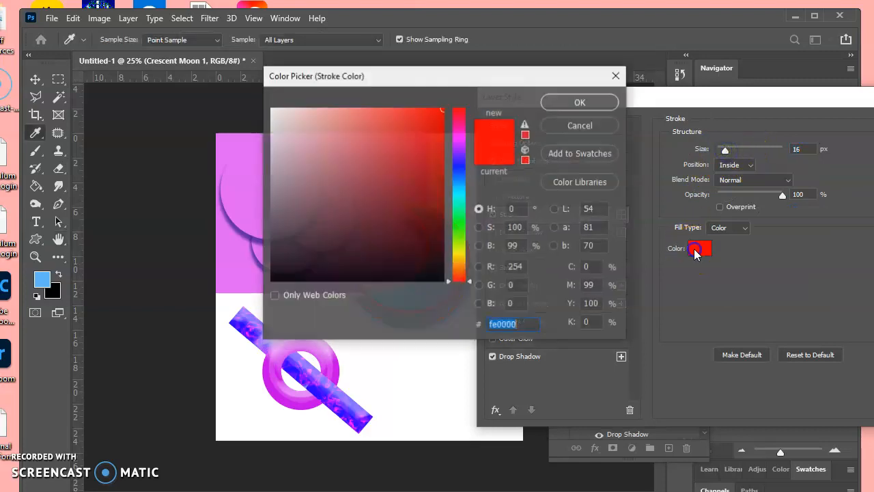
click(463, 250)
drag(426, 166, 443, 96)
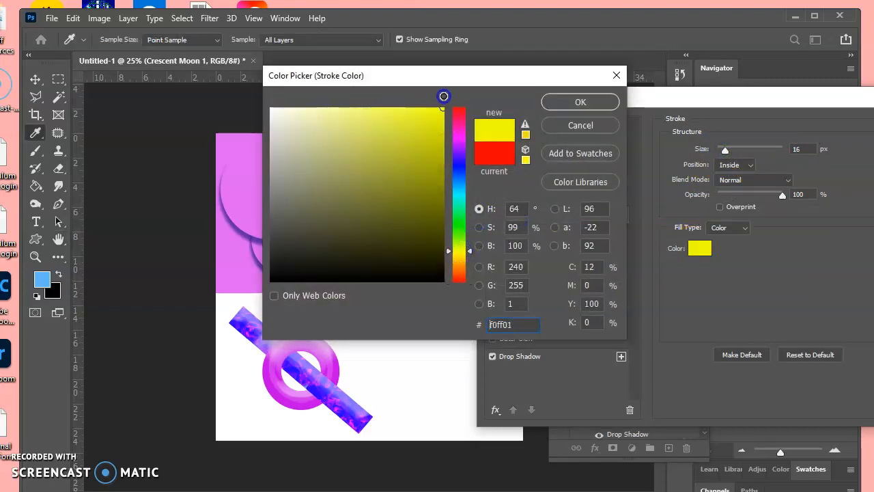
click(571, 104)
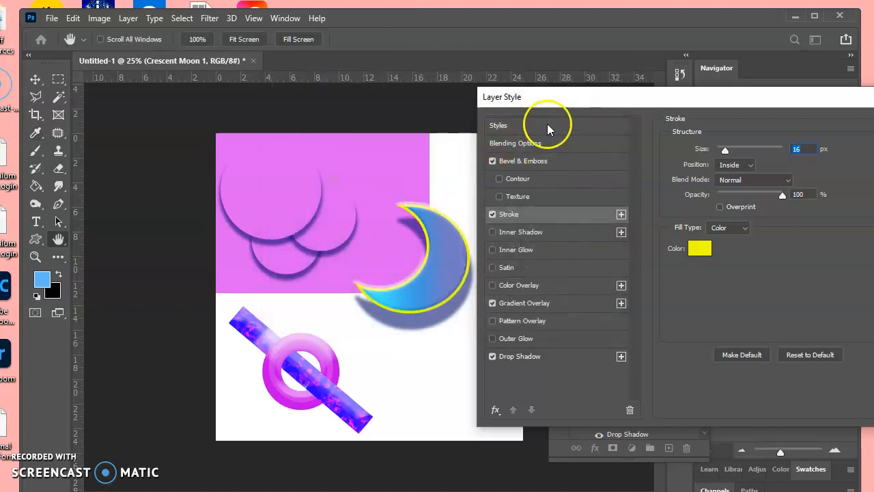
drag(780, 197, 725, 192)
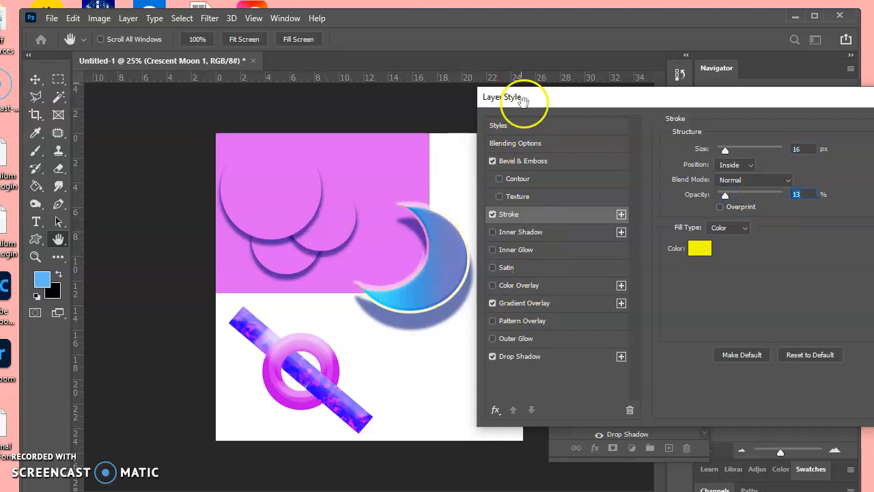
click(532, 101)
drag(532, 101, 394, 114)
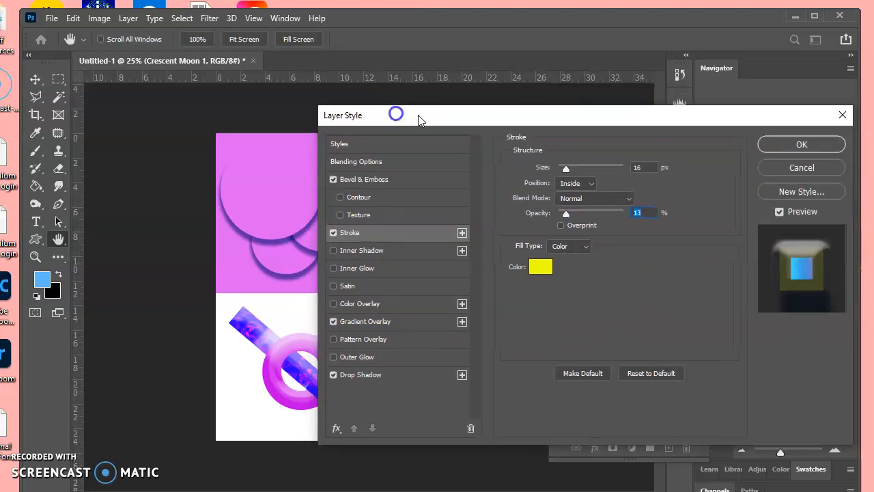
click(772, 142)
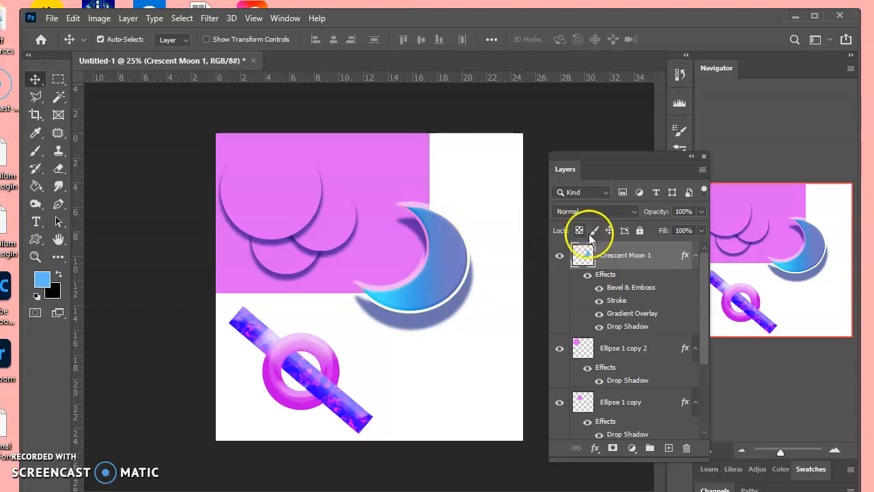
Select every layer from Crescent Moon 1 down to Layer 2 and merge them, leaving out the Background
scroll(647, 301, down, 4)
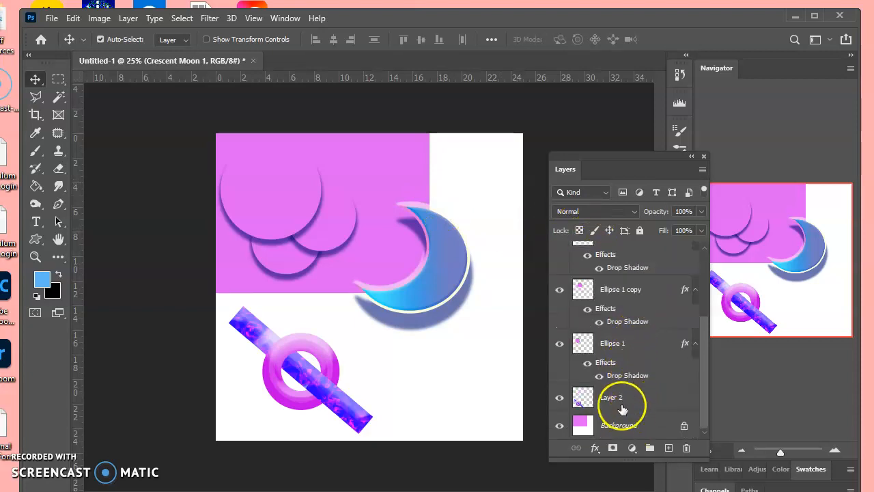
shift+click(624, 394)
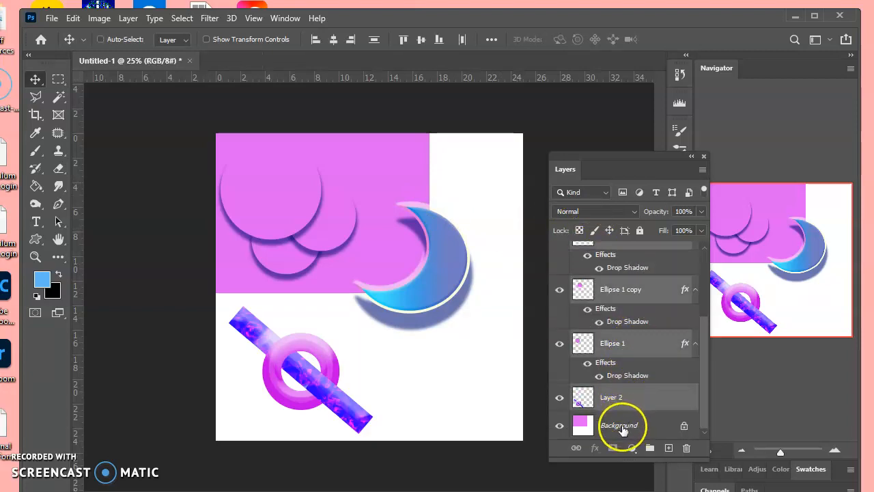
key(ctrl+e)
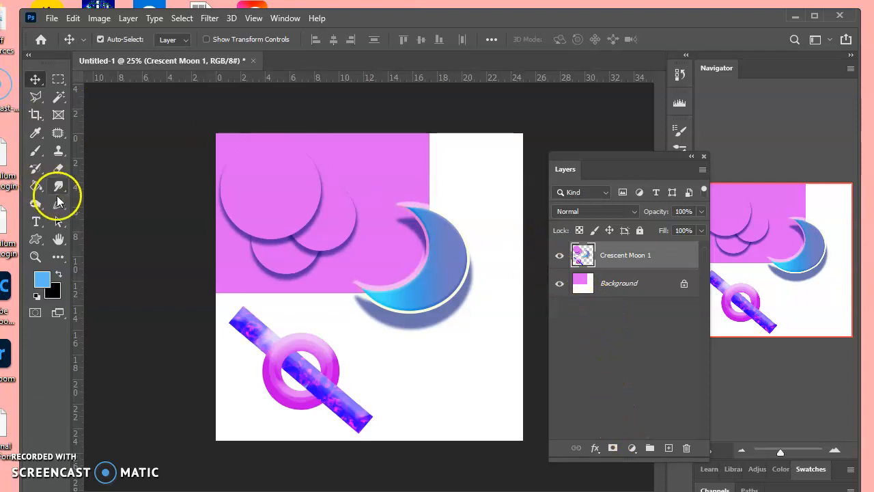
Lighten the upper-left edge of the large circle using the Dodge tool with a 58 px brush
click(36, 203)
right_click(37, 202)
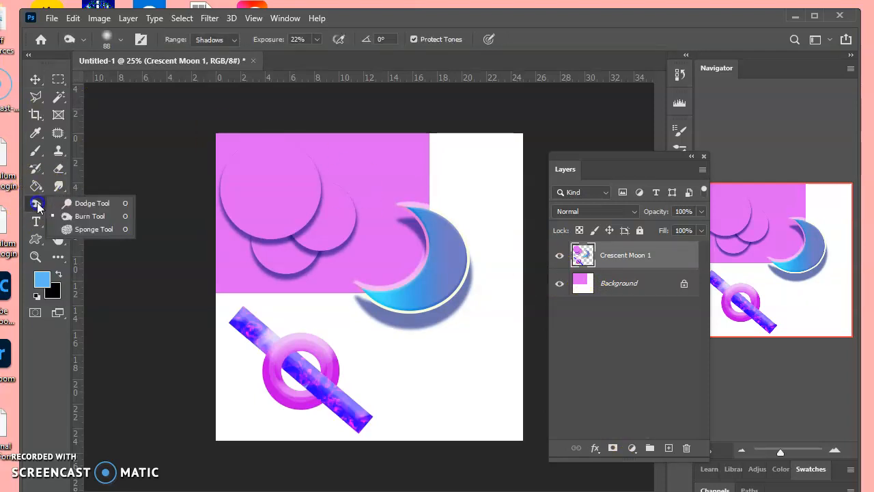
click(75, 210)
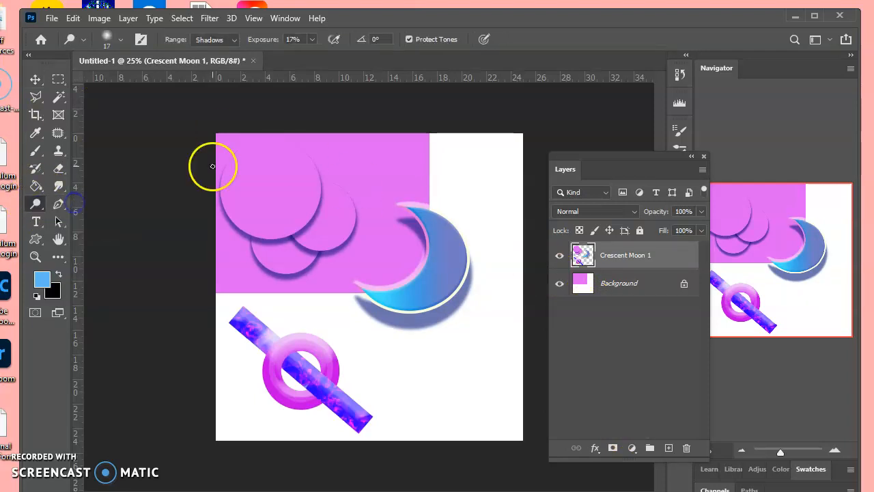
click(121, 39)
click(124, 82)
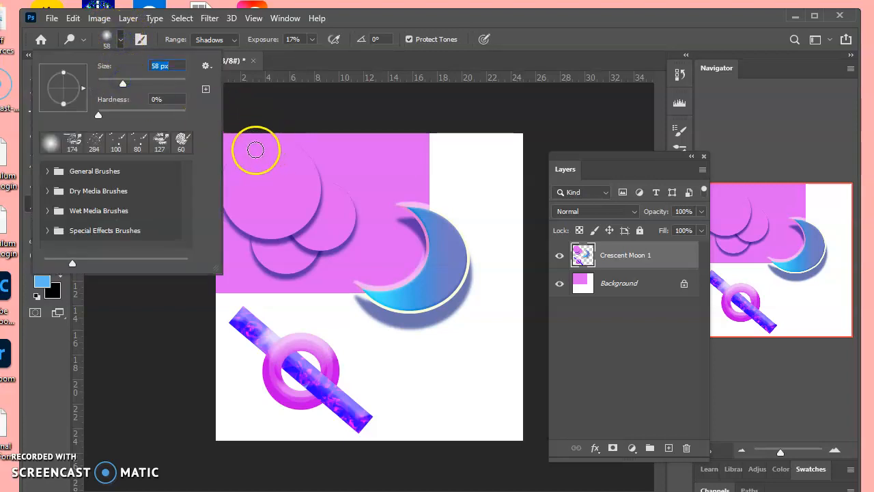
click(249, 149)
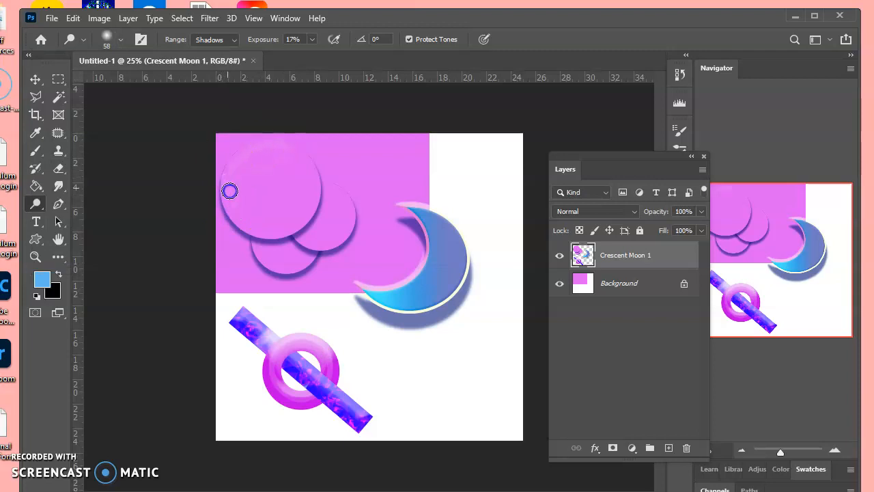
Raise the Dodge exposure to 75% and brighten the large circle's left side further
click(311, 39)
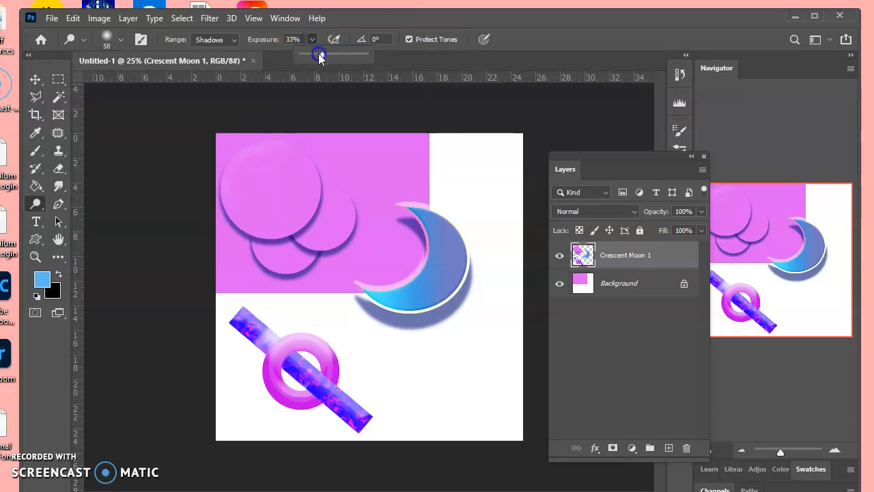
drag(355, 58, 349, 58)
click(238, 162)
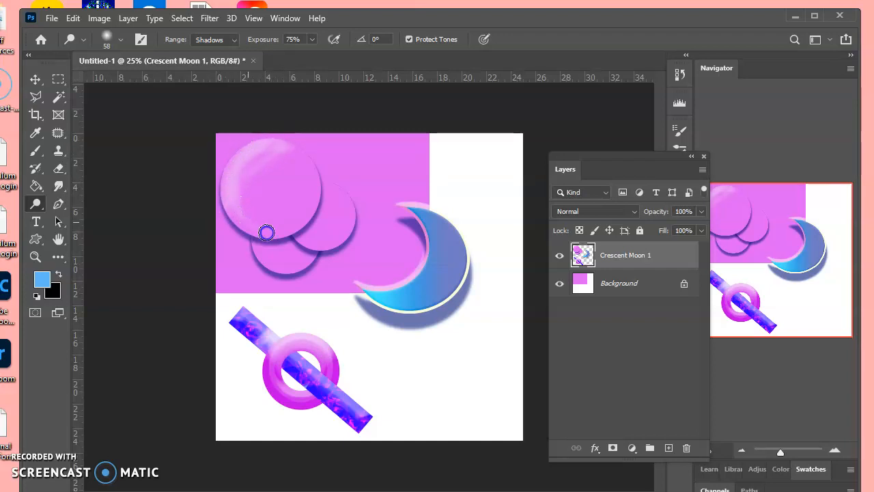
Enlarge the Dodge brush to 95 px and paint broader highlights over the left half of the large circle
click(121, 39)
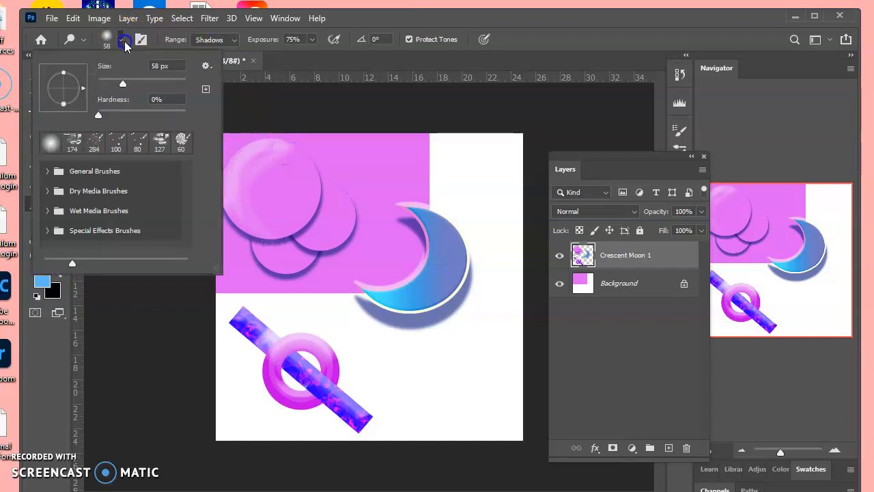
click(139, 81)
click(271, 142)
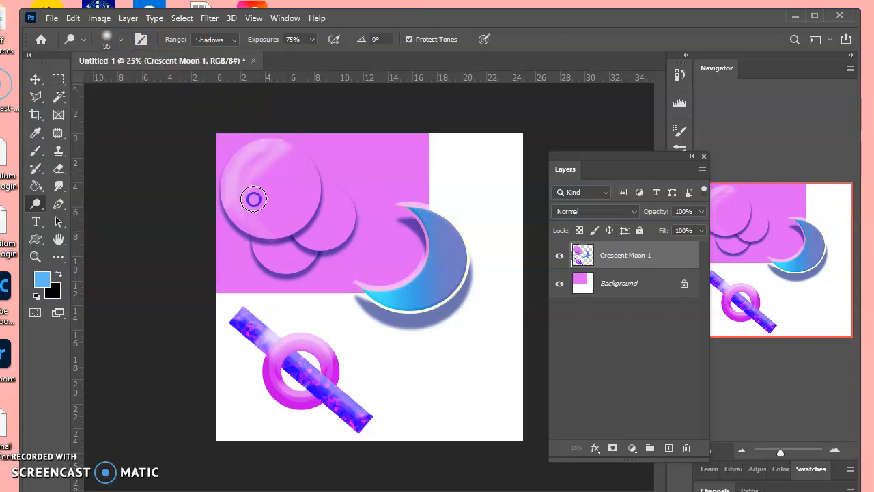
drag(273, 230, 280, 150)
mouse_move(270, 247)
mouse_down()
mouse_move(283, 225)
mouse_move(265, 179)
mouse_up()
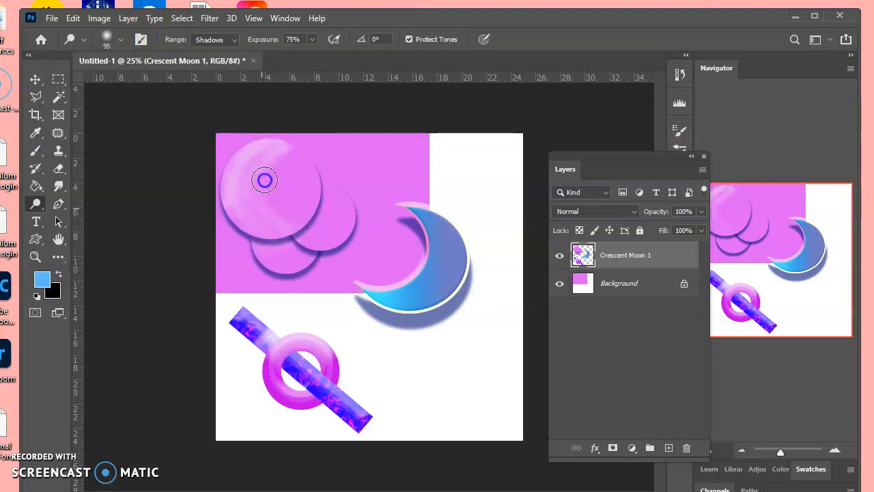
mouse_move(254, 230)
mouse_down()
mouse_move(220, 172)
mouse_move(257, 144)
mouse_up()
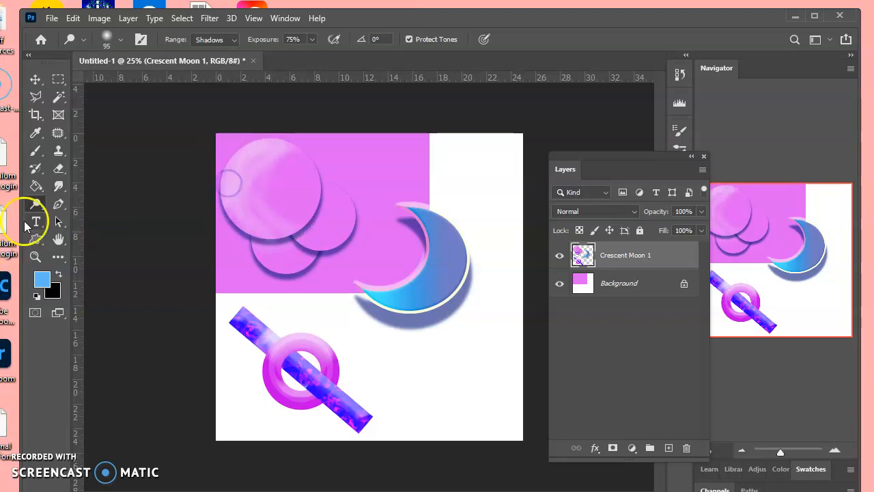
Darken the lower-right side of the large circle using the Burn tool with a 155 px brush
right_click(35, 206)
click(62, 215)
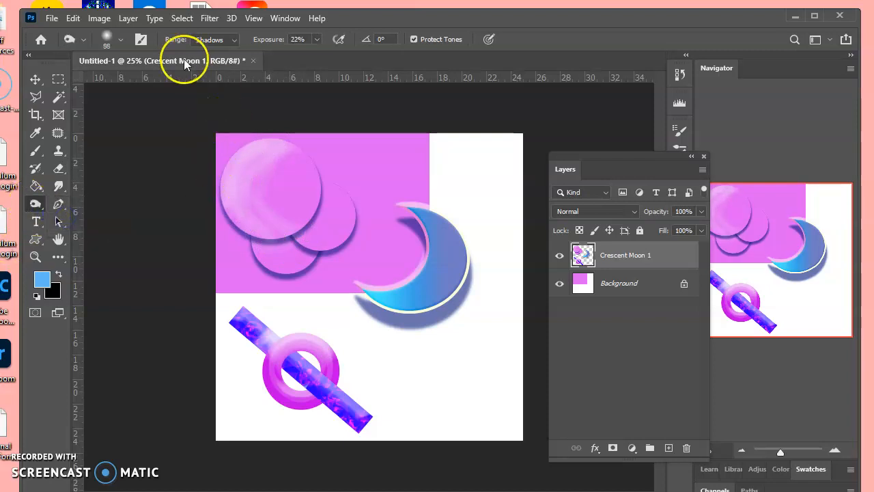
click(121, 39)
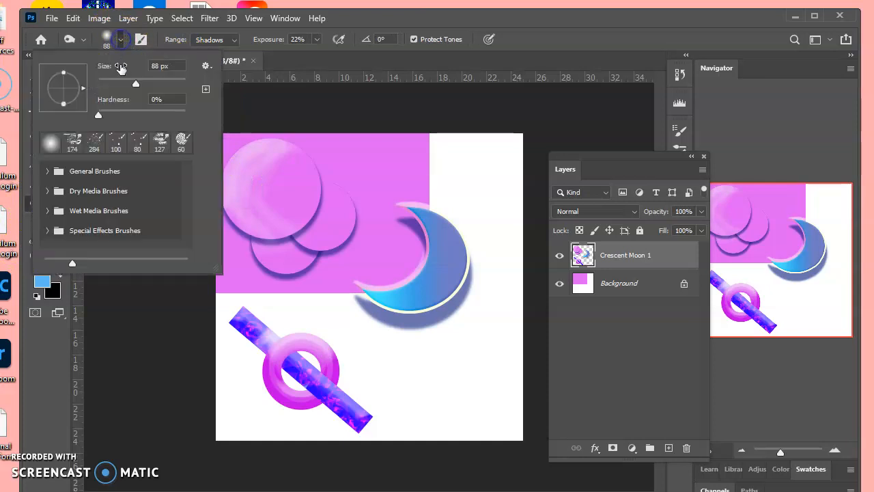
click(151, 84)
mouse_move(251, 225)
mouse_down()
mouse_move(312, 212)
mouse_move(252, 232)
mouse_move(306, 193)
mouse_move(303, 182)
mouse_move(289, 218)
mouse_move(304, 205)
mouse_move(244, 200)
mouse_move(255, 216)
mouse_move(296, 224)
mouse_up()
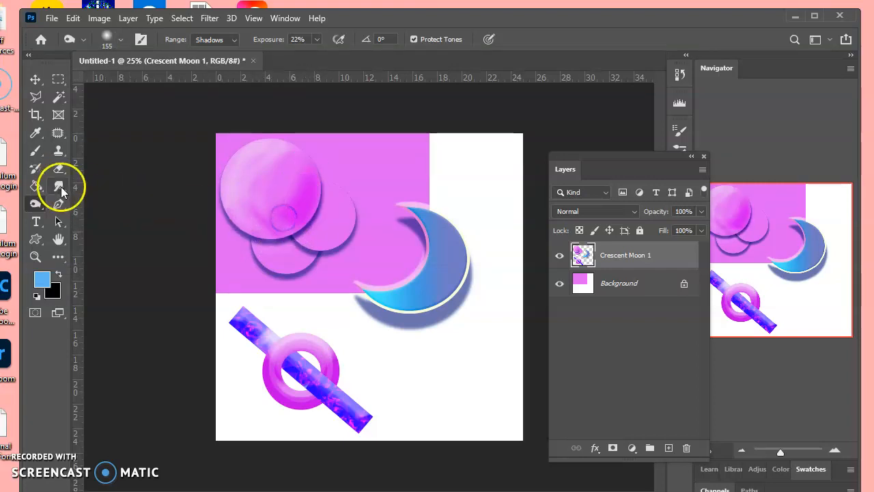
Blend the large circle's highlights and dark areas using the Smudge tool with a 136 px brush
click(58, 187)
click(123, 41)
drag(117, 83, 130, 83)
click(149, 80)
mouse_move(272, 172)
mouse_down()
mouse_move(272, 220)
mouse_move(248, 218)
mouse_move(249, 175)
mouse_move(294, 222)
mouse_move(250, 173)
mouse_move(262, 175)
mouse_move(242, 175)
mouse_move(271, 173)
mouse_move(274, 215)
mouse_move(252, 203)
mouse_move(284, 211)
mouse_move(248, 193)
mouse_move(303, 198)
mouse_move(273, 191)
mouse_up()
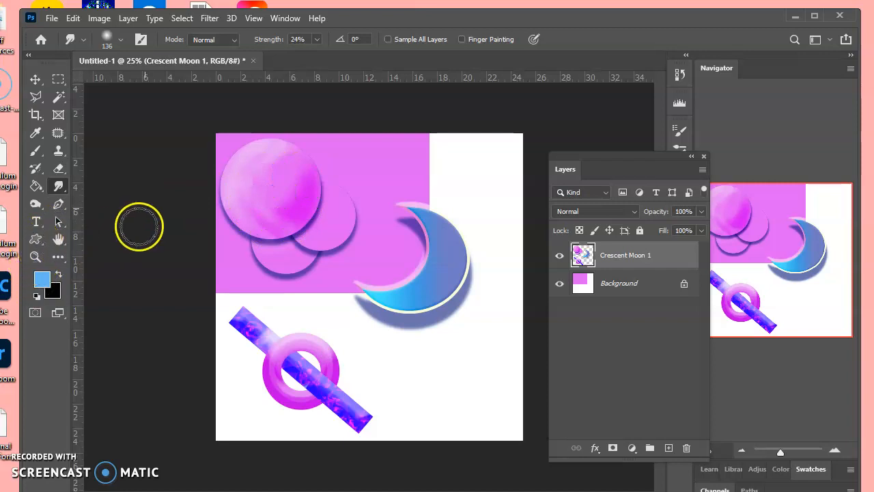